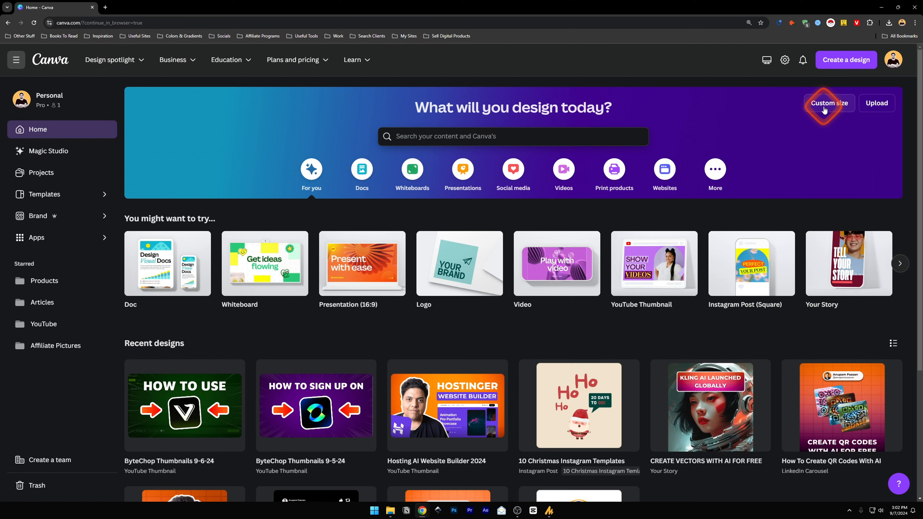
left_click(823, 110)
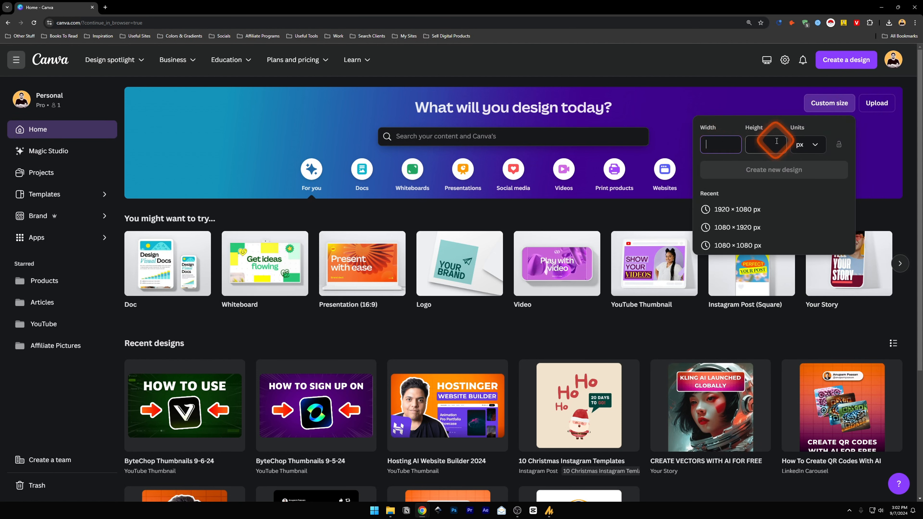
left_click(769, 144)
left_click(836, 102)
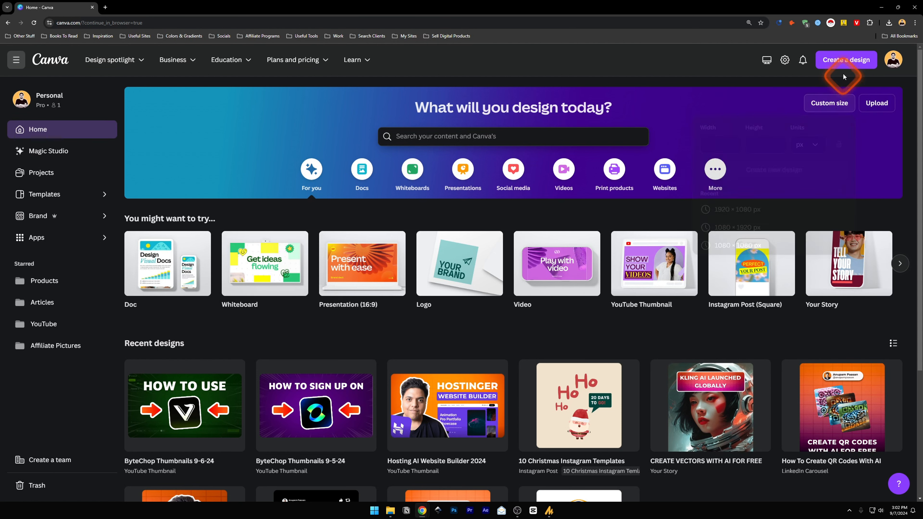
- Create a blank 16:9 presentation, continue in the browser, and add a second page
left_click(839, 62)
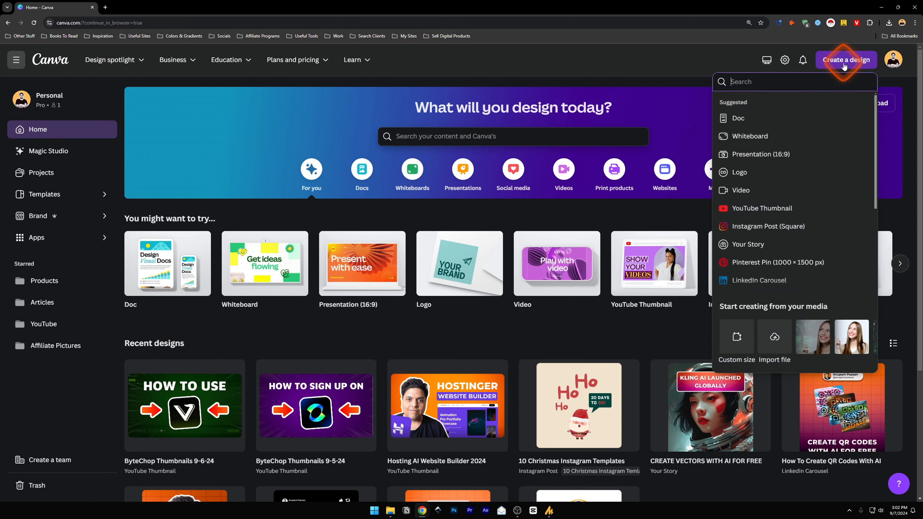
left_click(765, 158)
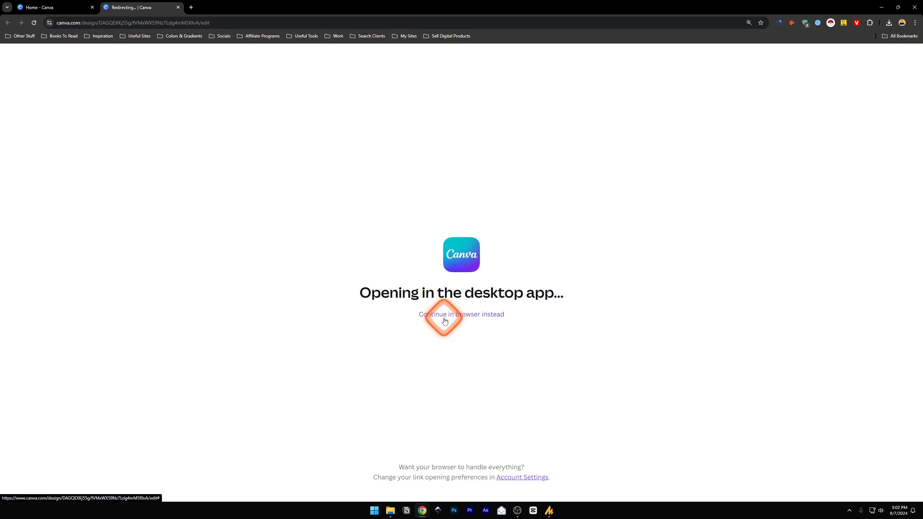
left_click(465, 318)
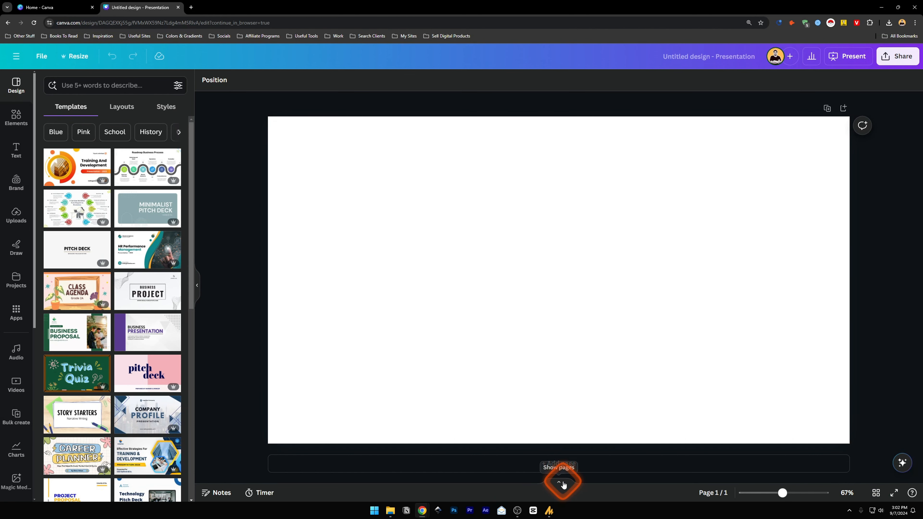
left_click(486, 462)
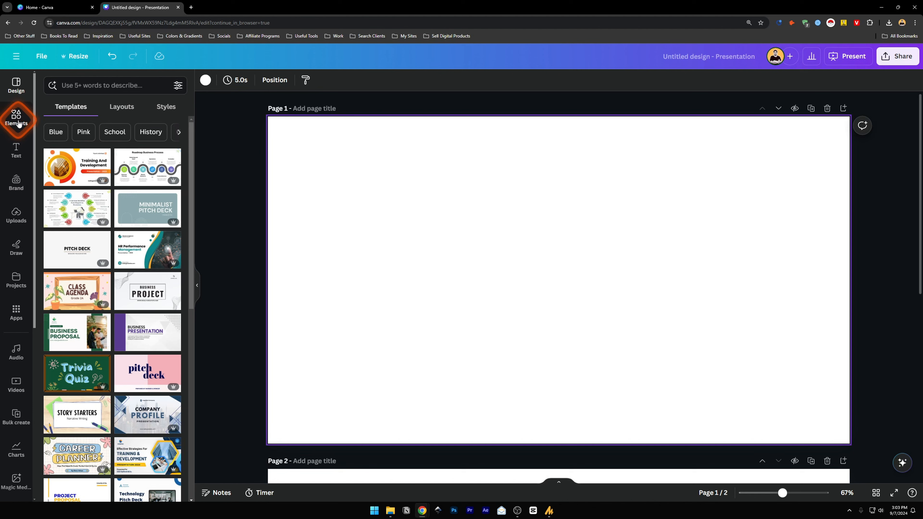
- Search the elements for "forest background" and limit the results to photos
left_click(15, 117)
left_click(71, 87)
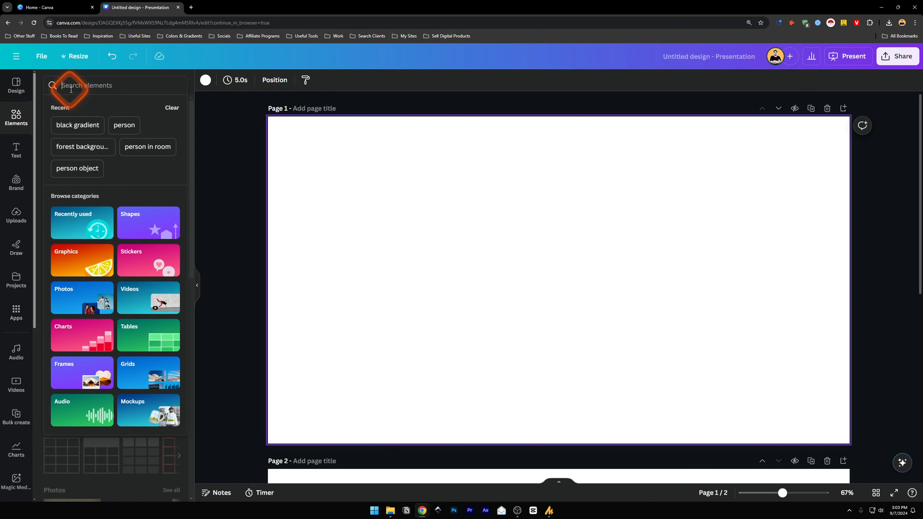
left_click(89, 149)
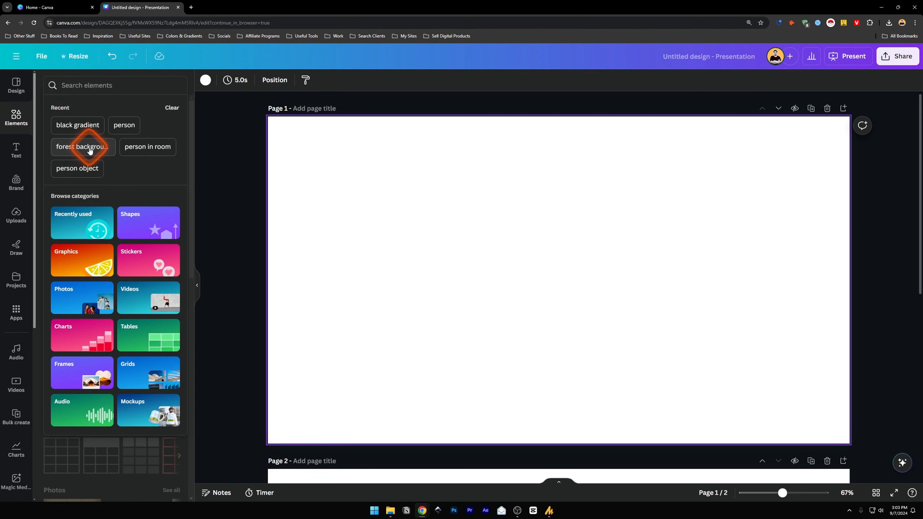
left_click(77, 149)
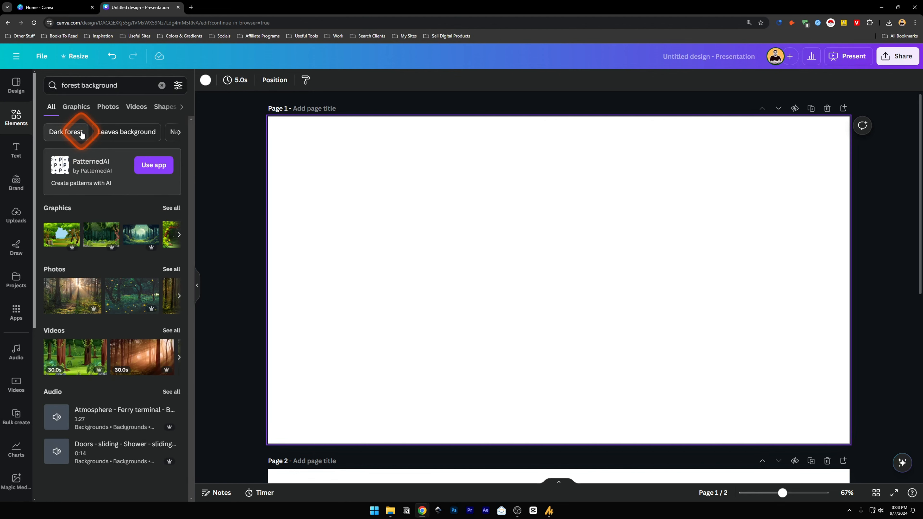
left_click(102, 115)
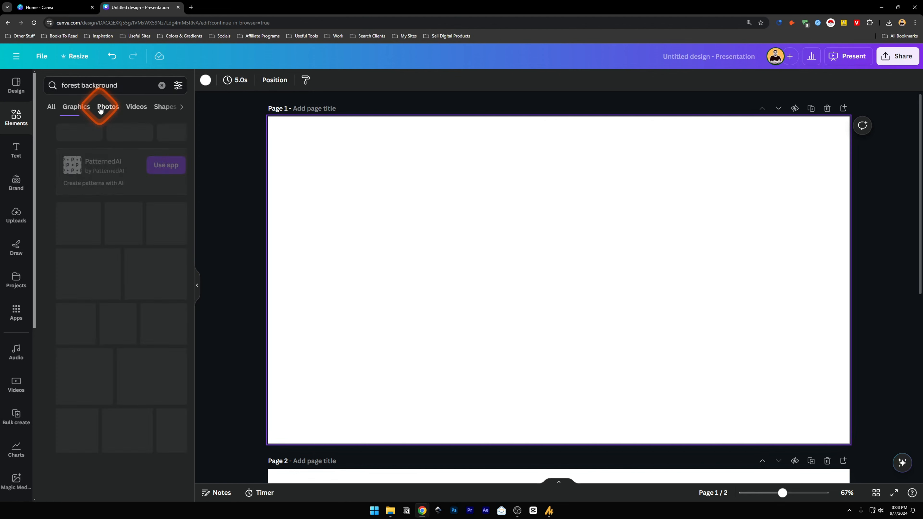
mouse_move(189, 190)
left_mouse_down()
mouse_move(188, 211)
mouse_move(188, 197)
left_mouse_up()
- Add the sunlit forest photo to page 1 and set it as the page background
left_click(73, 215)
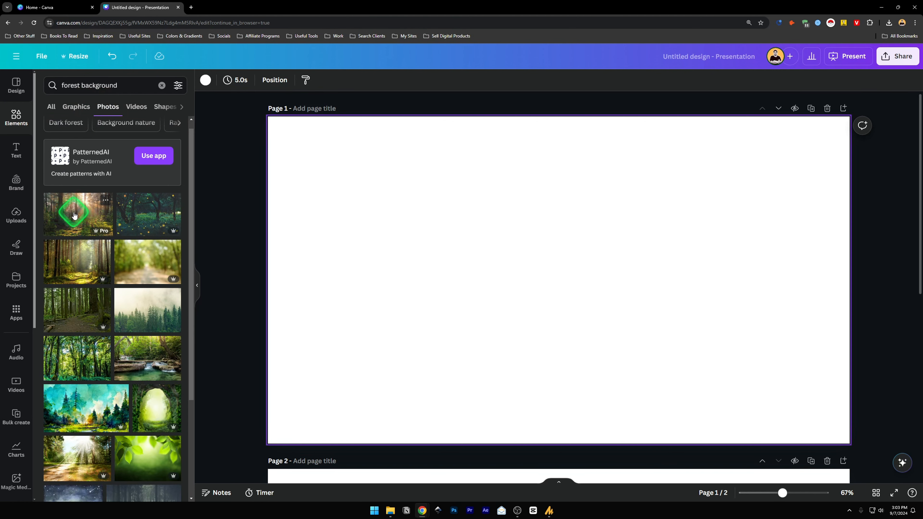
right_click(539, 283)
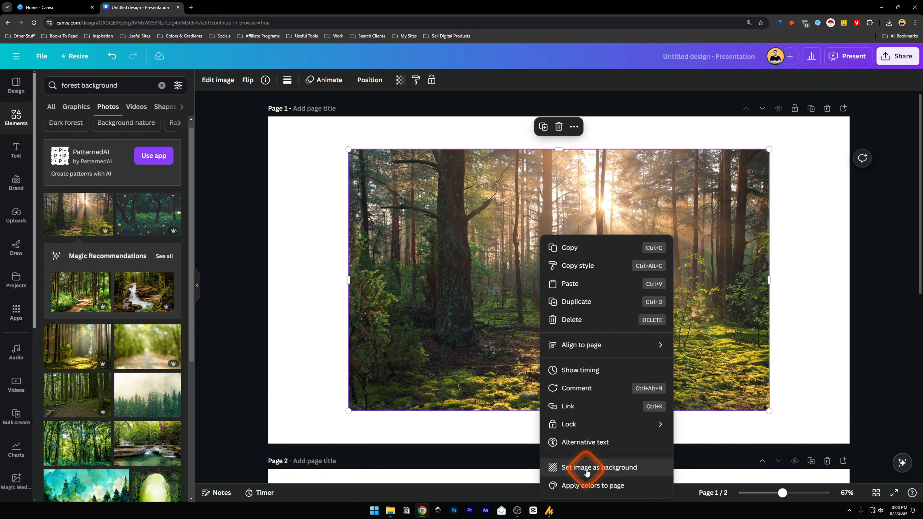
left_click(587, 469)
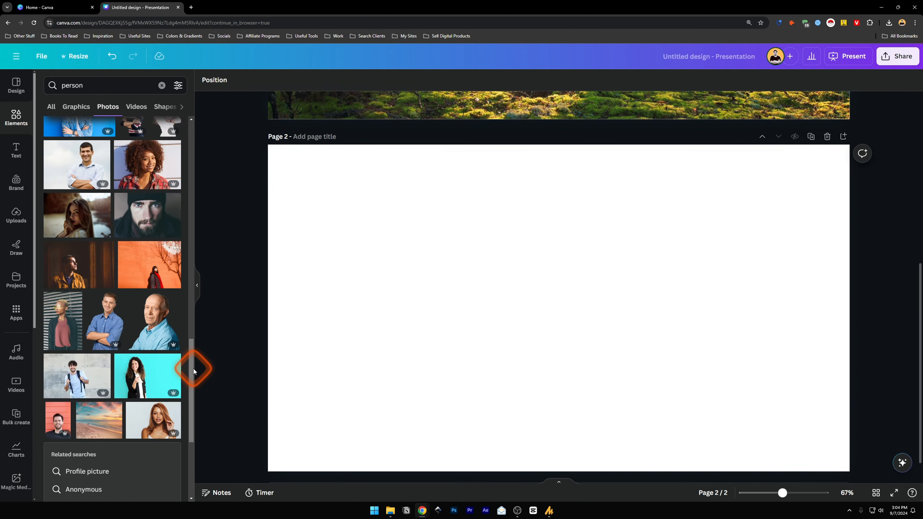
- Add the portrait of the red-haired woman on a light backdrop from the person photos to page 2
mouse_move(193, 376)
left_mouse_down()
mouse_move(192, 435)
mouse_move(193, 332)
mouse_move(190, 354)
left_mouse_up()
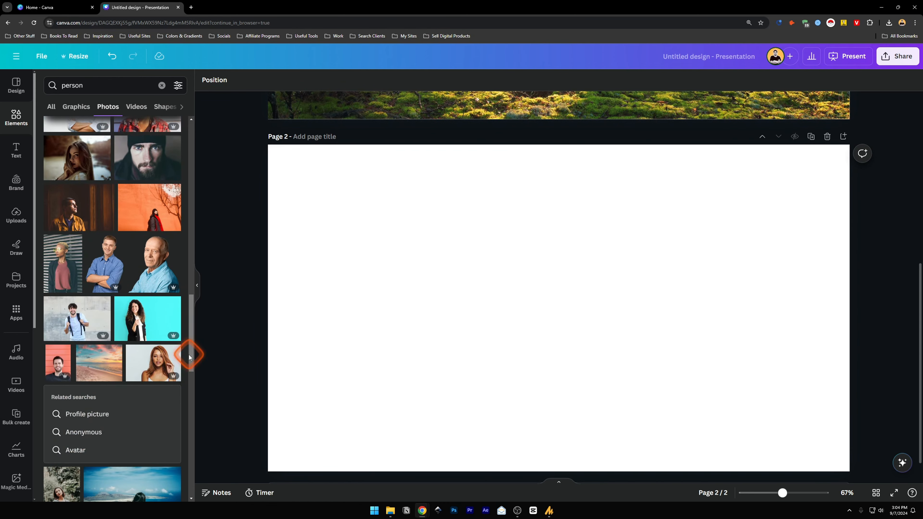
left_click(147, 361)
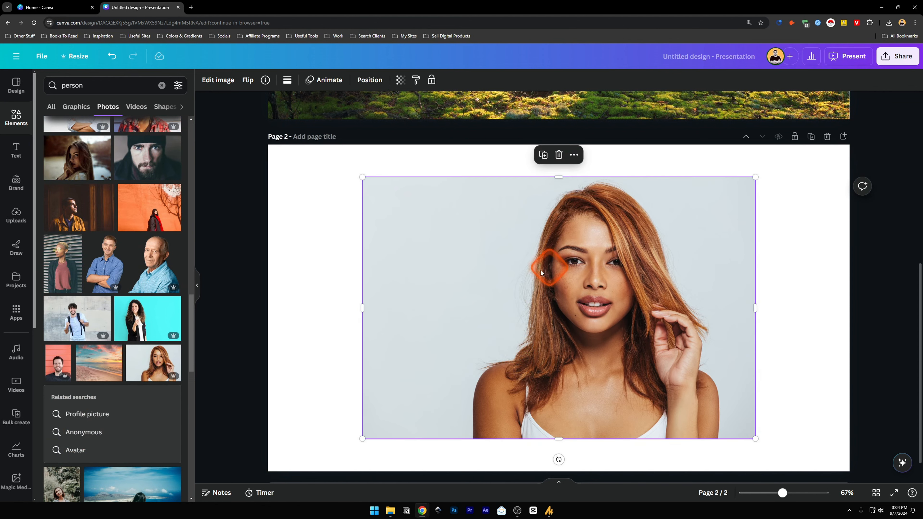
- Try setting the woman's portrait as page 2's background, and detach it from the background again
right_click(544, 303)
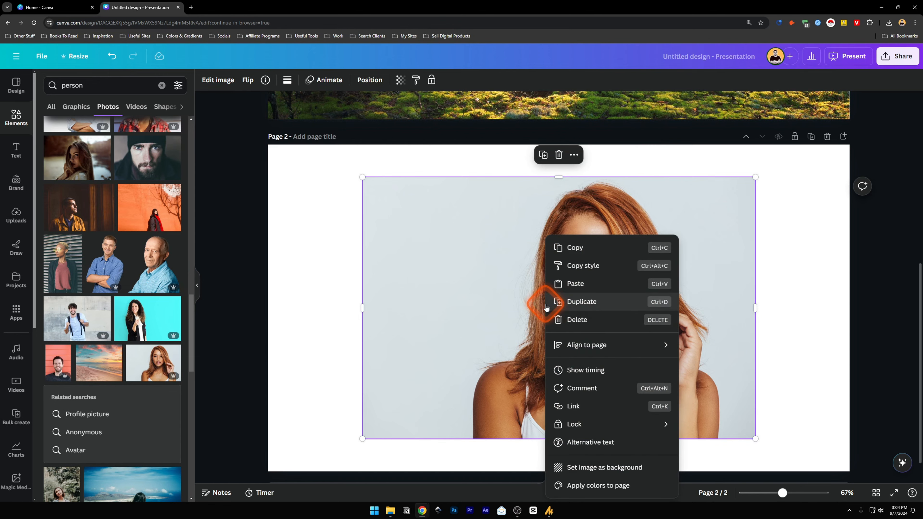
left_click(591, 468)
left_click(619, 275)
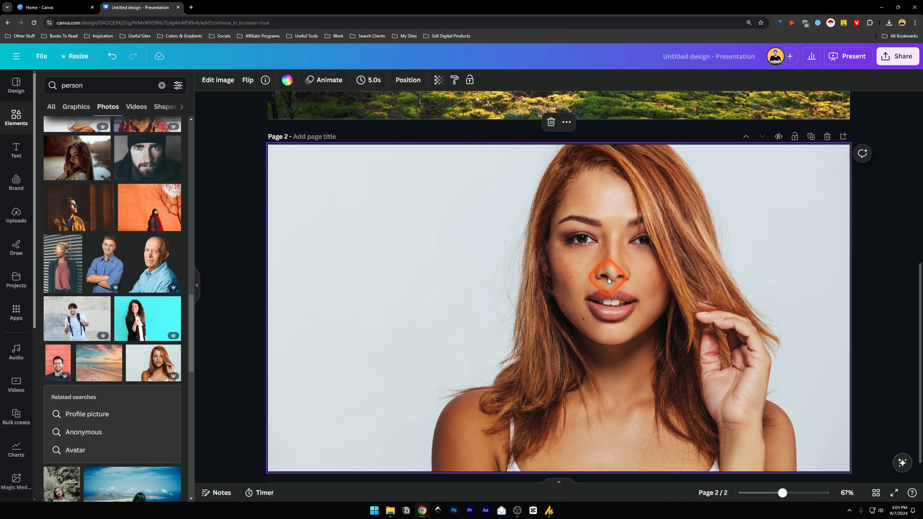
right_click(608, 279)
left_click(654, 411)
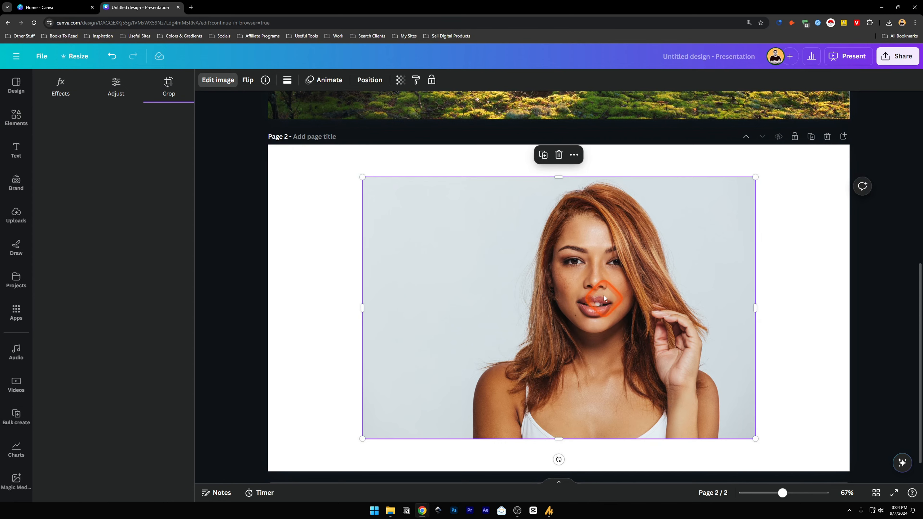
- Move and enlarge the woman's portrait to cover page 2, and crop its left side to the page edge
left_click_drag(603, 296, 494, 249)
left_click_drag(647, 405, 899, 467)
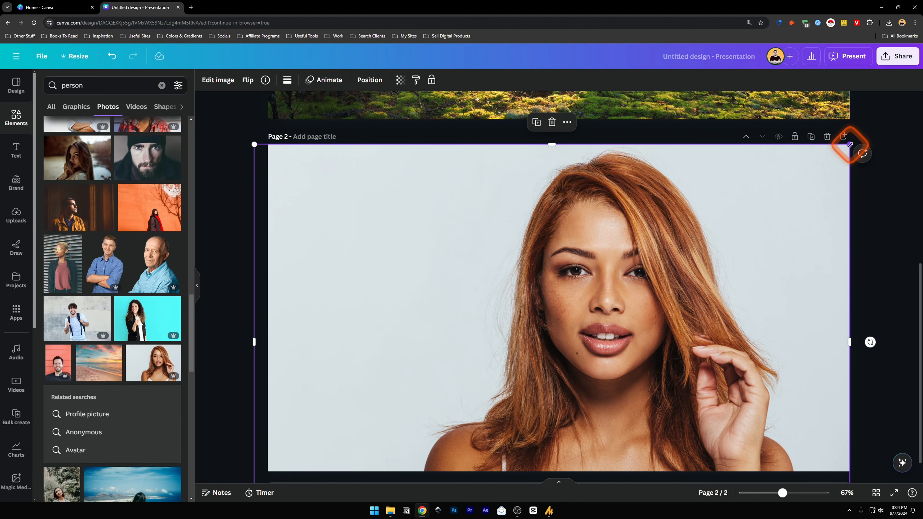
mouse_move(849, 145)
left_mouse_down()
mouse_move(729, 220)
mouse_move(847, 143)
left_mouse_up()
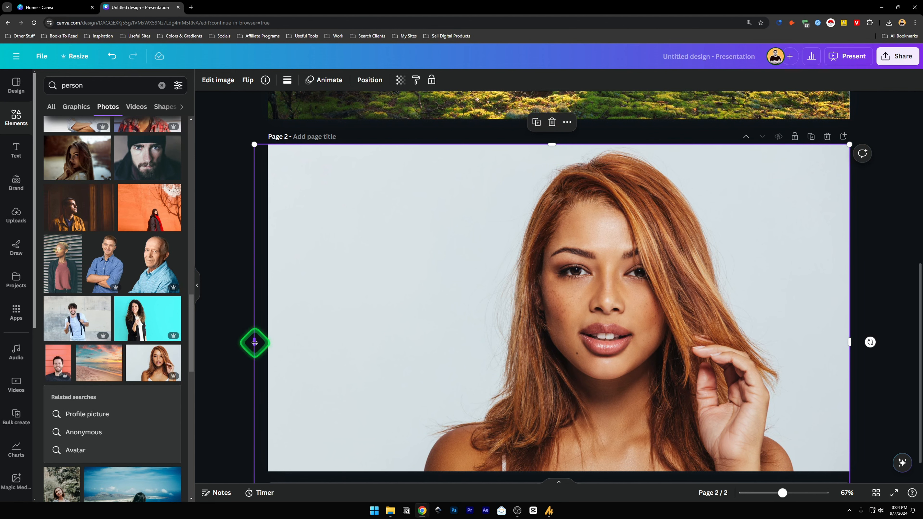
mouse_move(255, 342)
left_mouse_down()
mouse_move(416, 342)
mouse_move(253, 337)
mouse_move(345, 338)
mouse_move(267, 338)
left_mouse_up()
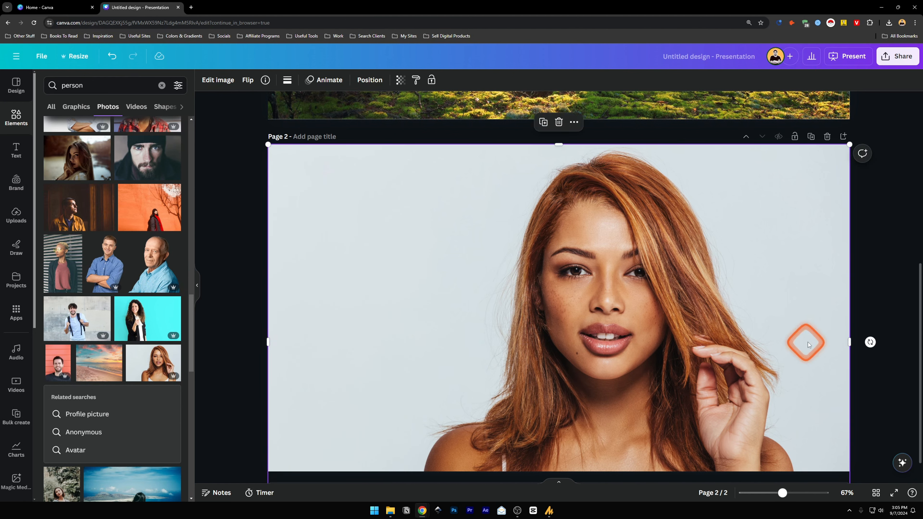
left_click_drag(847, 342, 850, 343)
- Search the graphics for "white gradient background"
scroll(632, 222, "up", 5)
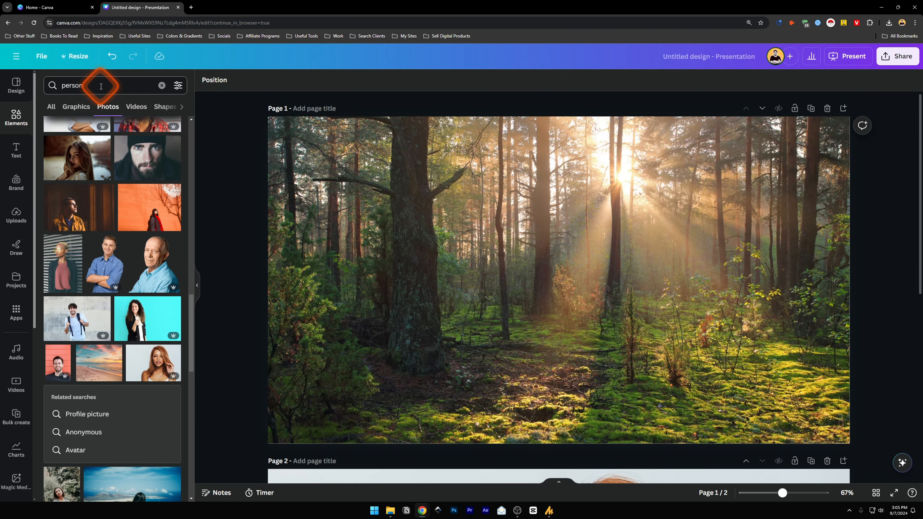
left_click_drag(102, 86, 66, 86)
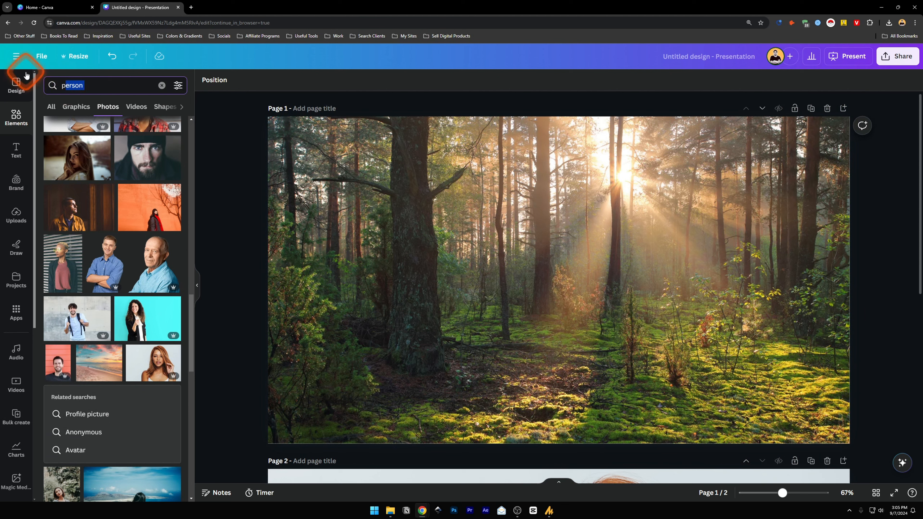
type("white")
left_click(110, 120)
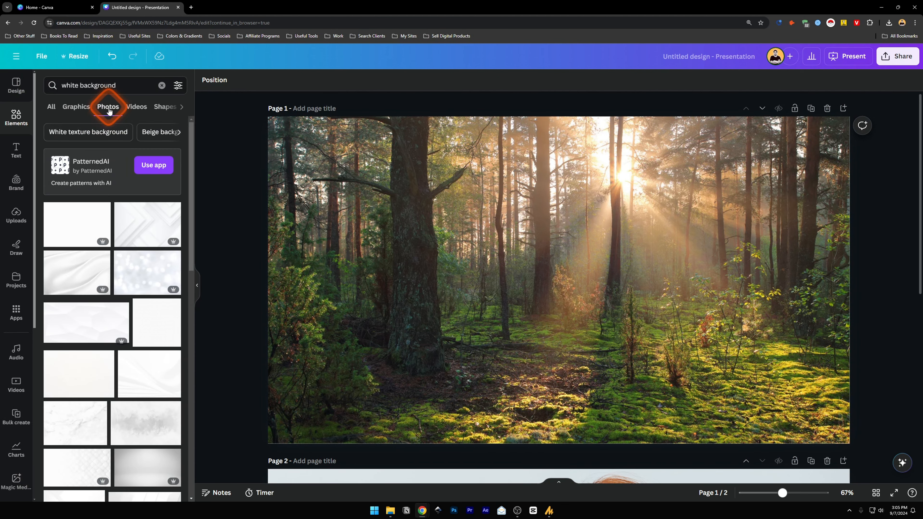
left_click(83, 113)
left_click(81, 84)
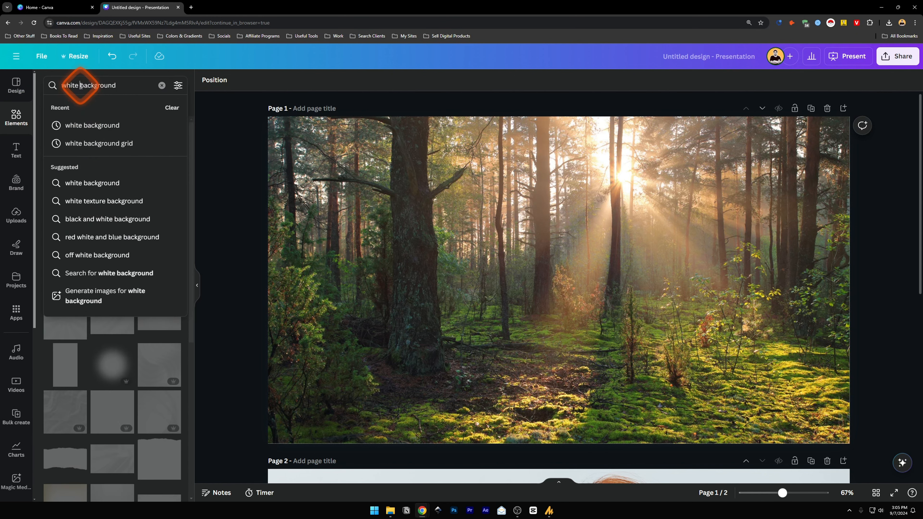
type("gra")
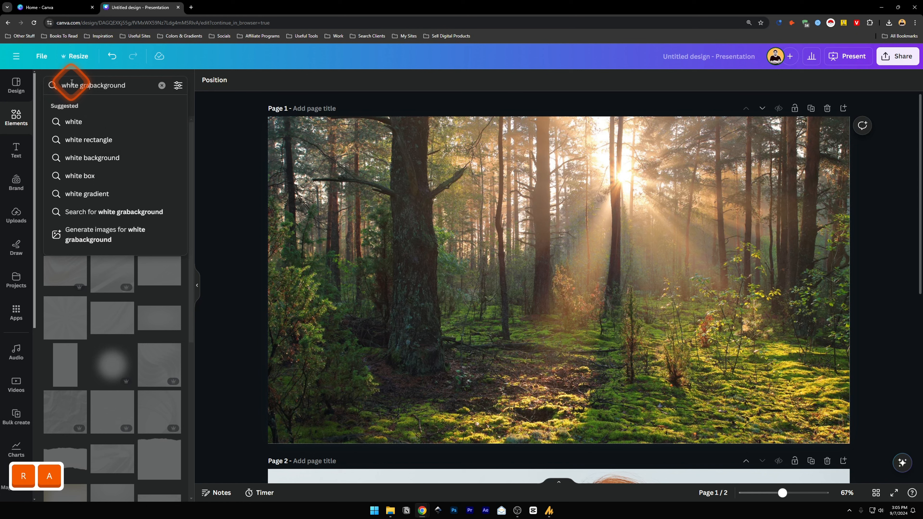
type("dient")
key("Return")
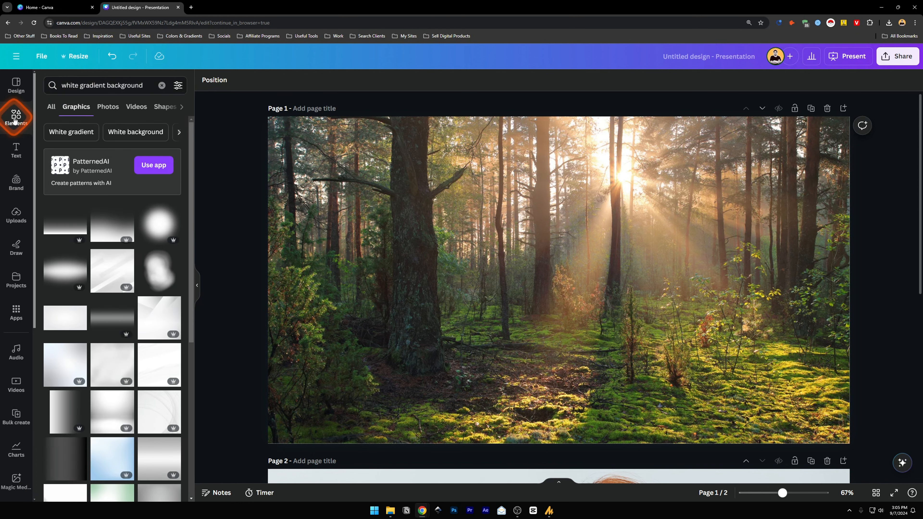
left_click(73, 84)
left_click(113, 83)
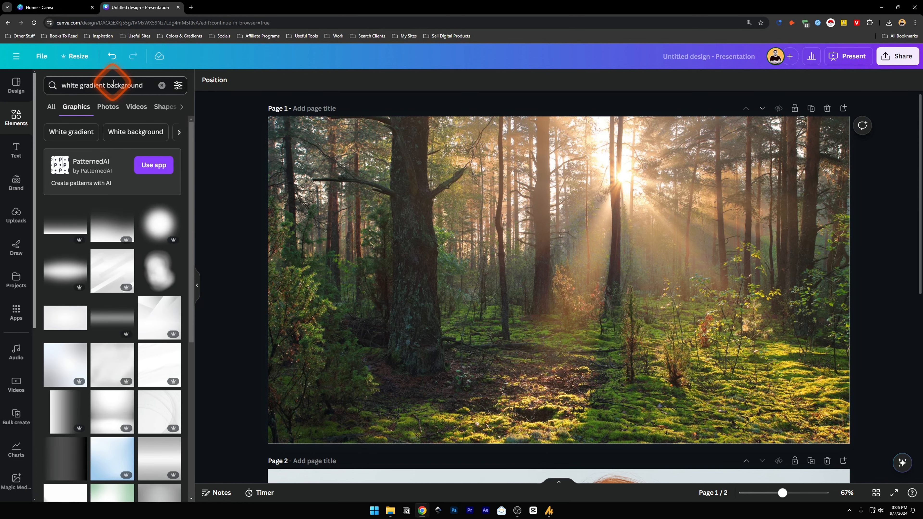
left_click(115, 108)
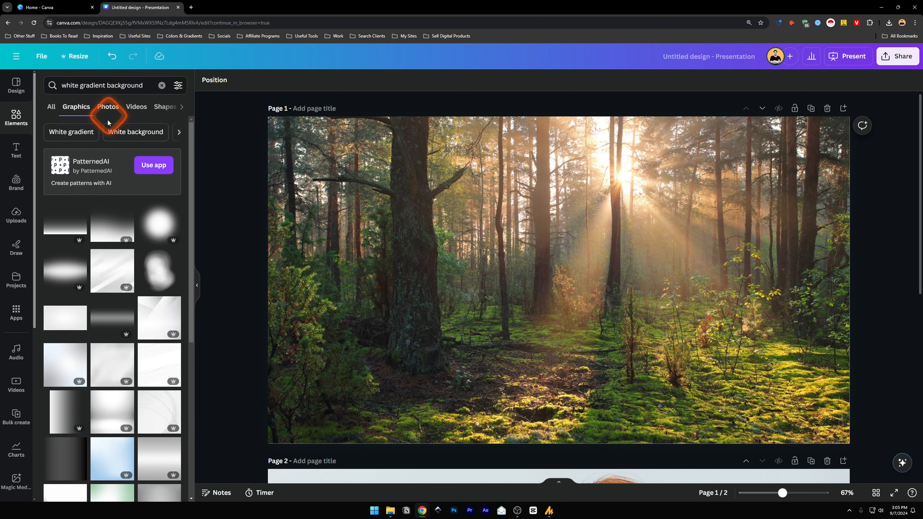
- Add the bottom-fading white gradient to page 1, rotate it upright, and align its solid white side with the page's right edge
left_click(65, 229)
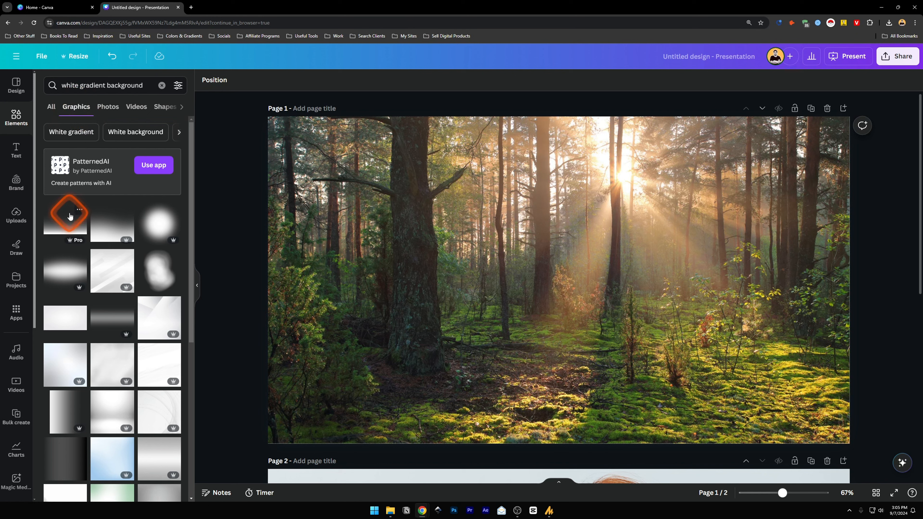
left_click(70, 223)
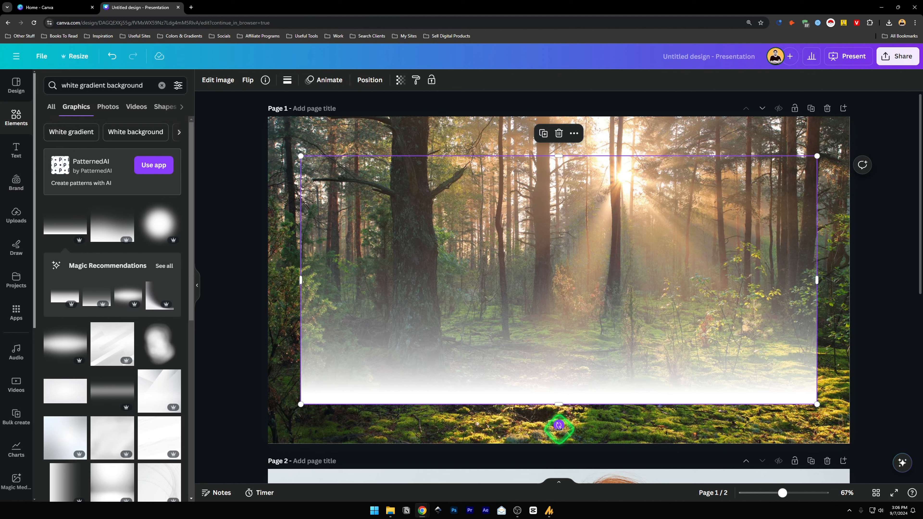
left_click_drag(558, 425, 731, 278)
left_click_drag(635, 280, 804, 282)
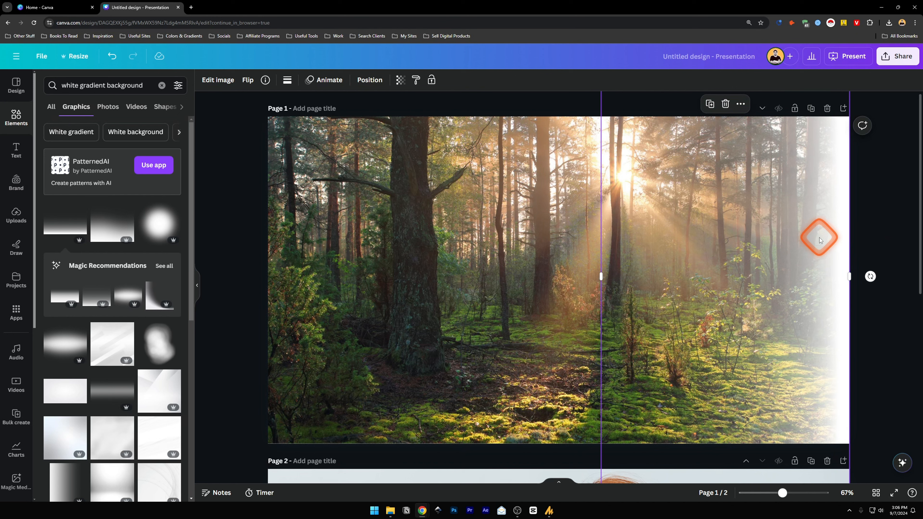
- Make two copies of the white gradient and stack them exactly over the original at page 1's right edge
key("ctrl+d")
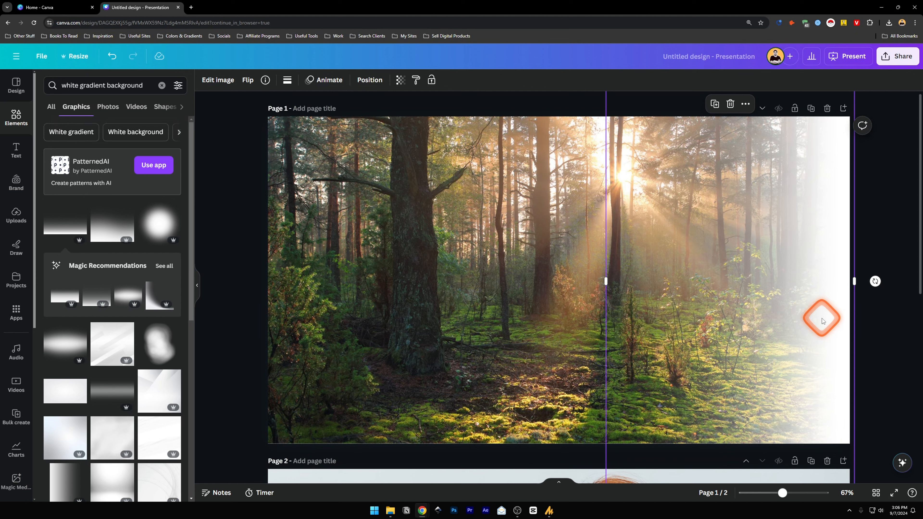
left_click_drag(822, 318, 819, 311)
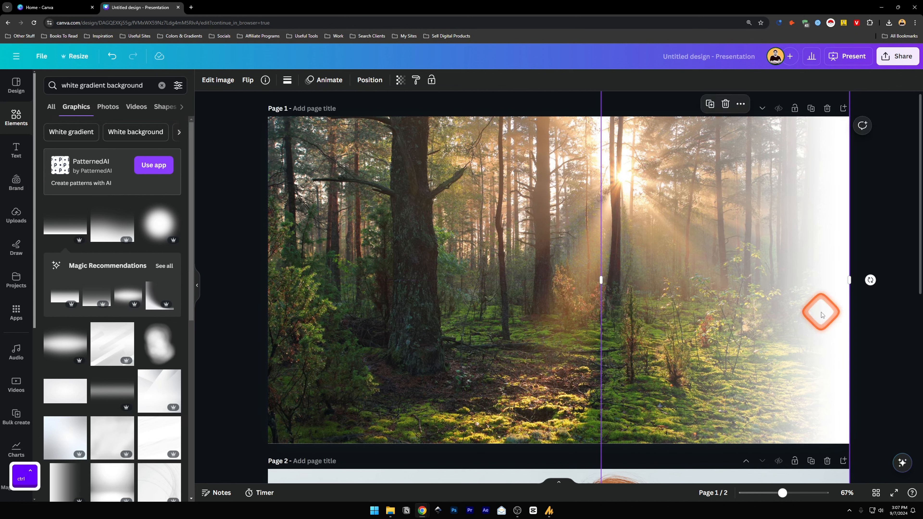
key("ctrl+v")
left_click_drag(819, 321, 818, 319)
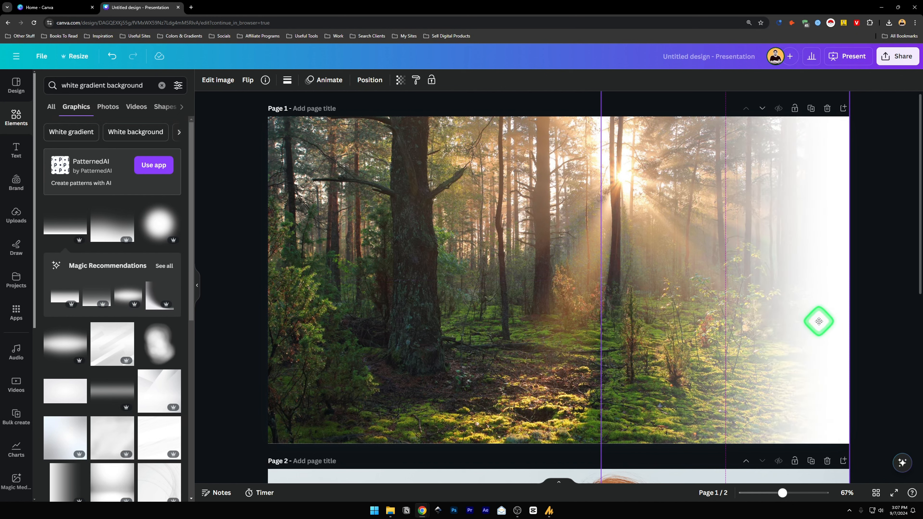
- Copy a white gradient from page 1 and paste it over the woman's portrait on page 2
left_click(874, 270)
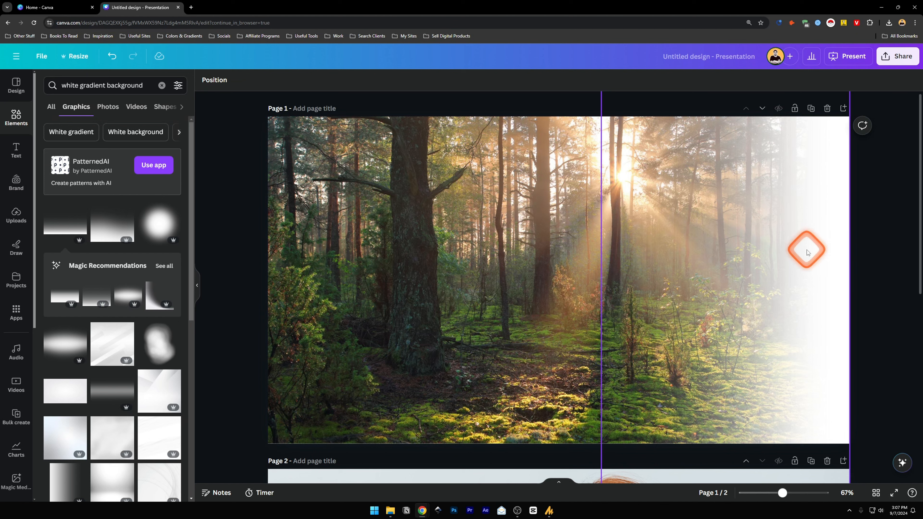
left_click(827, 278)
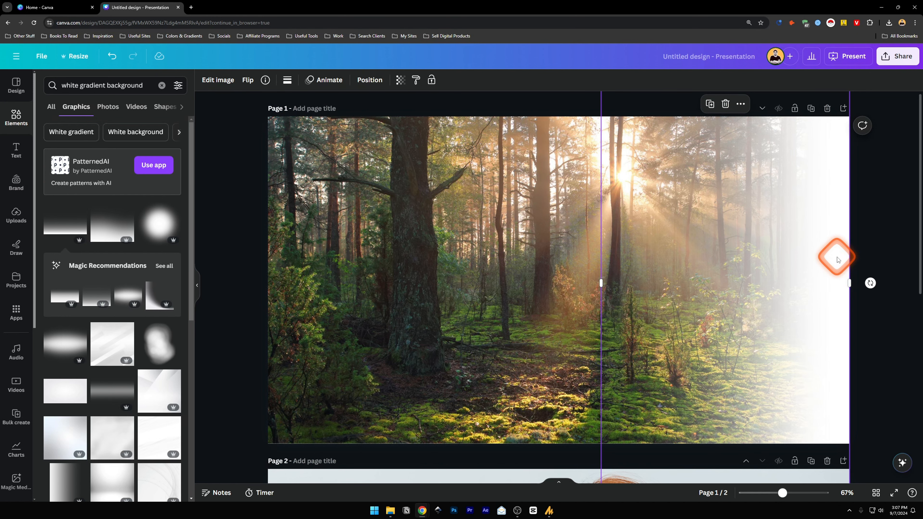
left_click(821, 245)
key("ctrl+c")
scroll(782, 365, "down", 5)
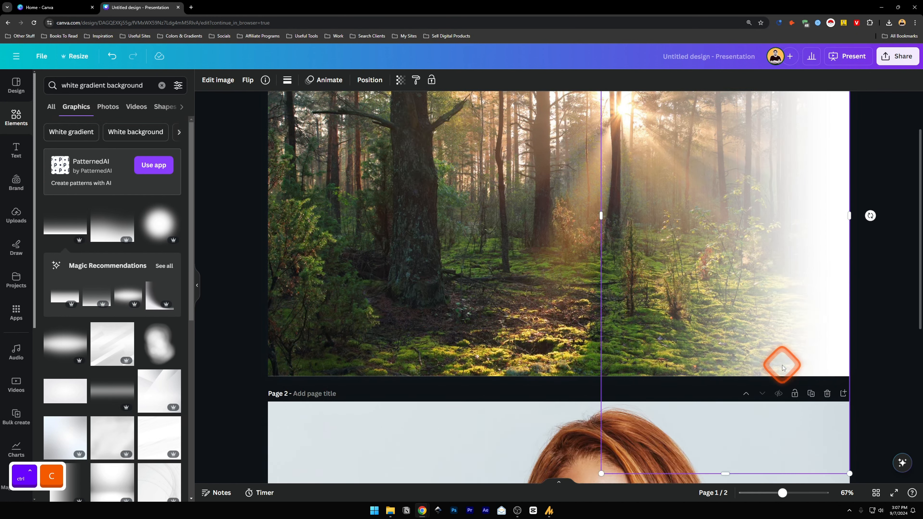
left_click(634, 407)
scroll(617, 377, "down", 4)
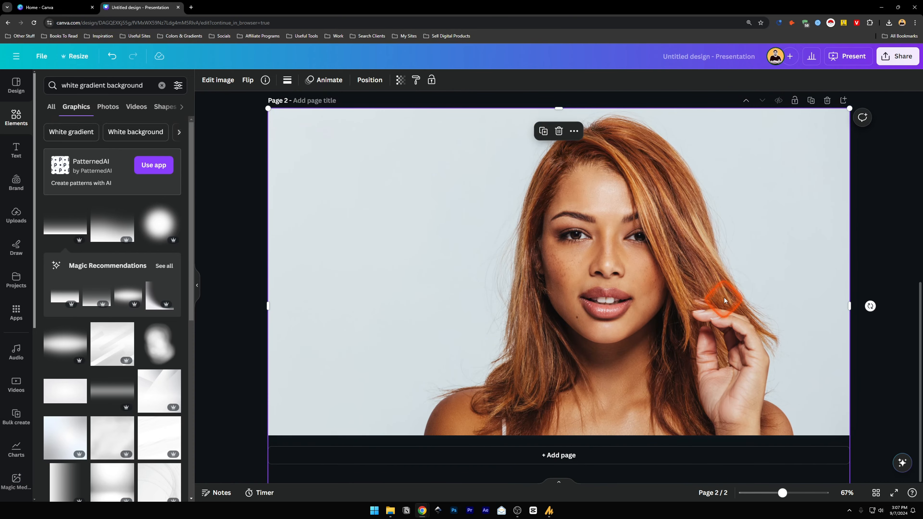
key("ctrl+v")
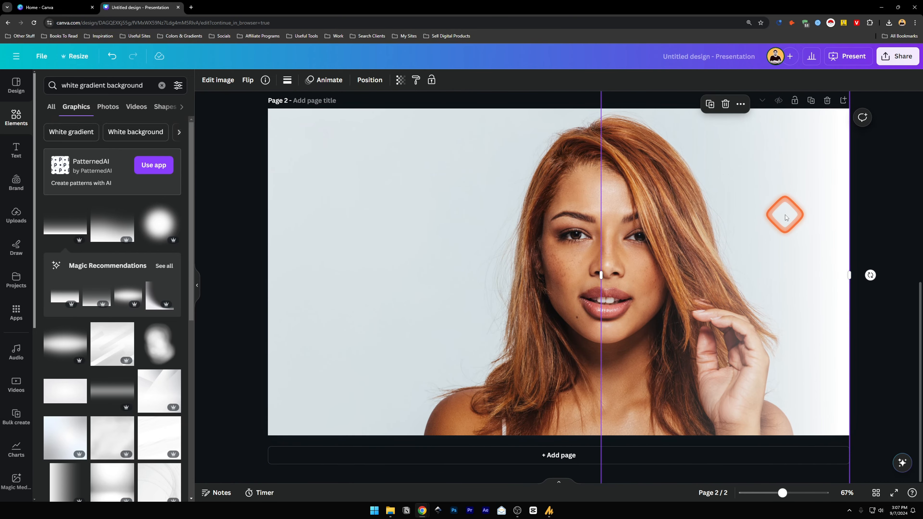
- Move the pasted gradient to page 2's left edge and flip it vertically so its solid white side meets that edge
left_click_drag(765, 206, 464, 255)
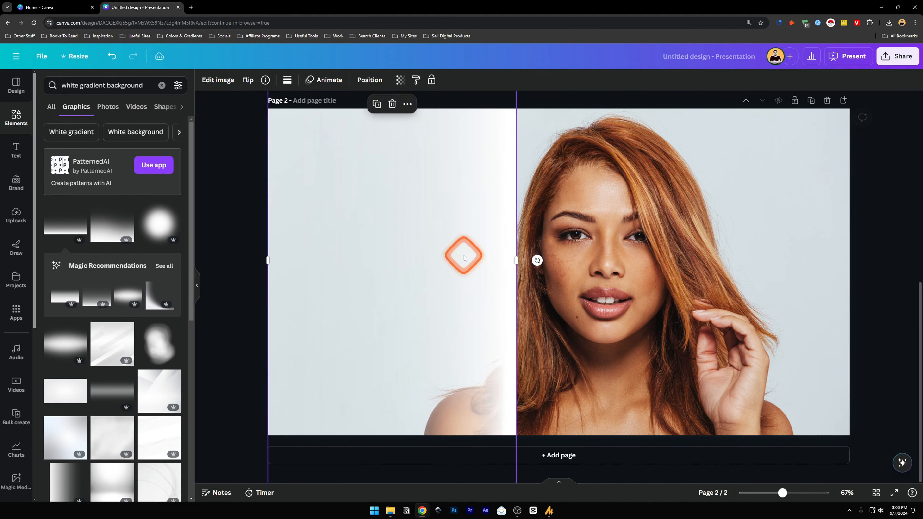
left_click(248, 83)
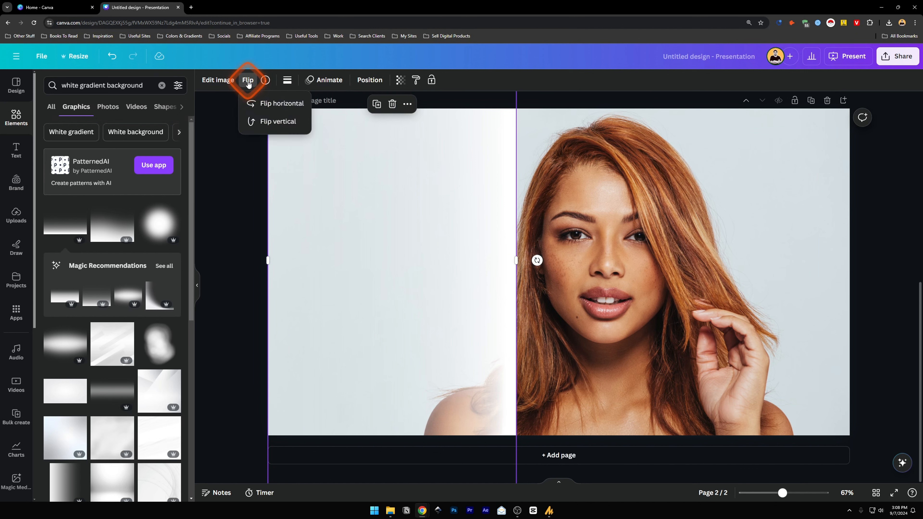
left_click(277, 123)
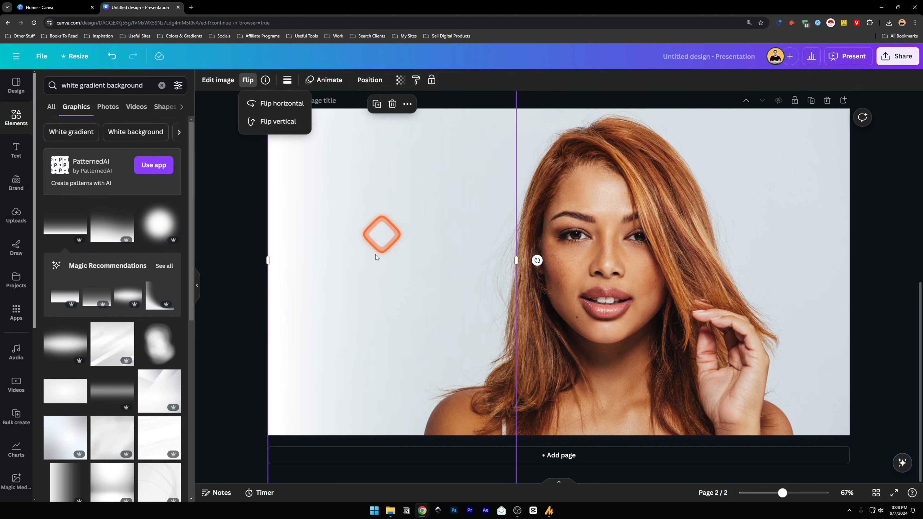
left_click(344, 268)
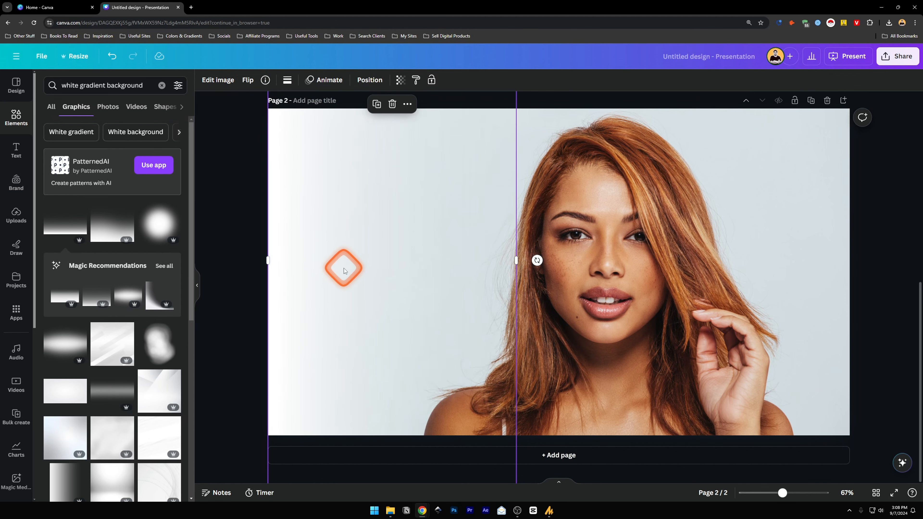
- Duplicate the flipped white gradient and stack it over the original at page 2's left edge
scroll(496, 310, "up", 9)
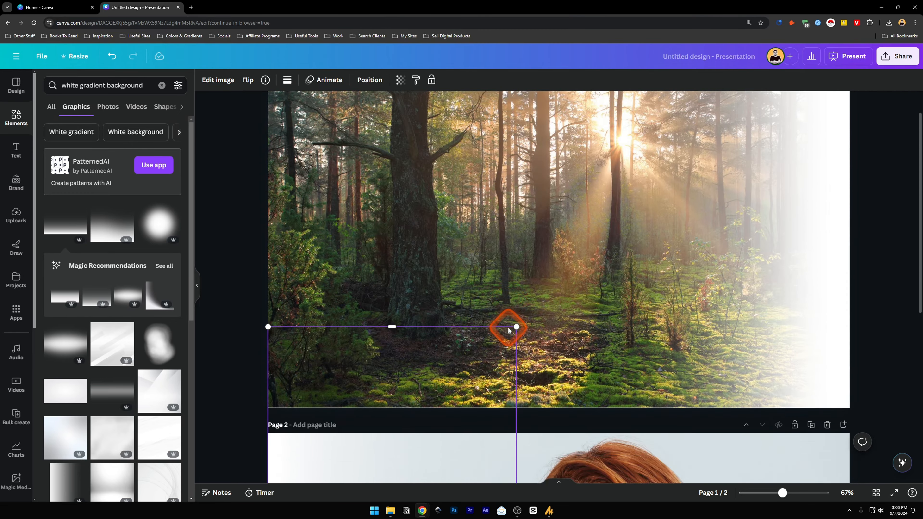
scroll(509, 325, "down", 9)
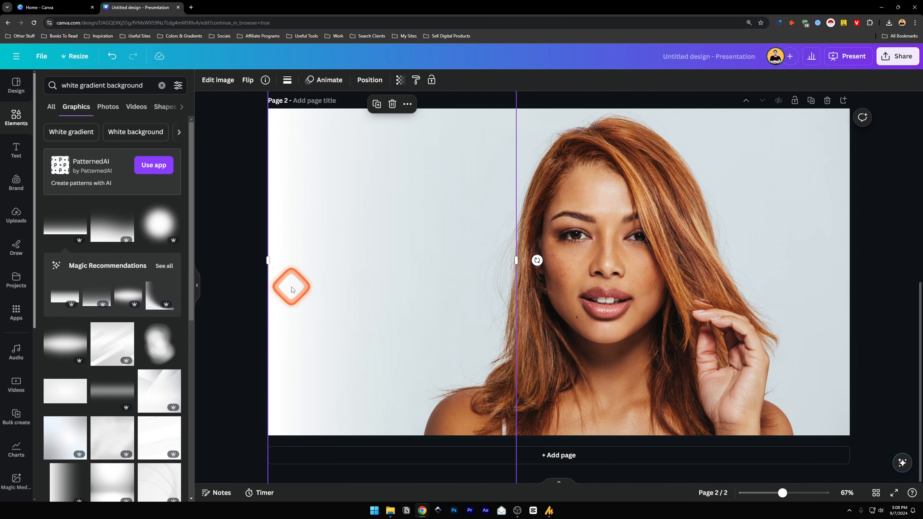
left_click_drag(304, 284, 317, 299)
key("ctrl+c")
key("ctrl+v")
scroll(530, 327, "up", 8)
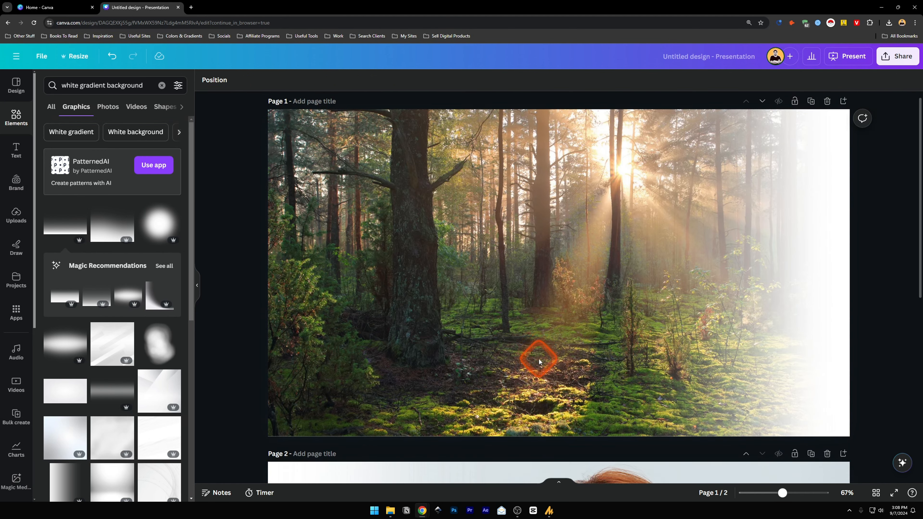
scroll(539, 359, "down", 6)
scroll(538, 359, "up", 6)
scroll(539, 359, "down", 7)
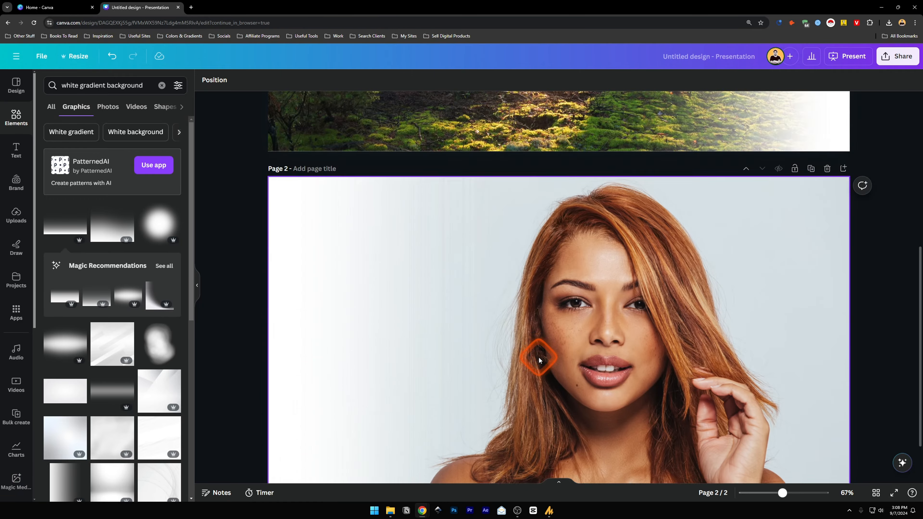
scroll(538, 359, "up", 7)
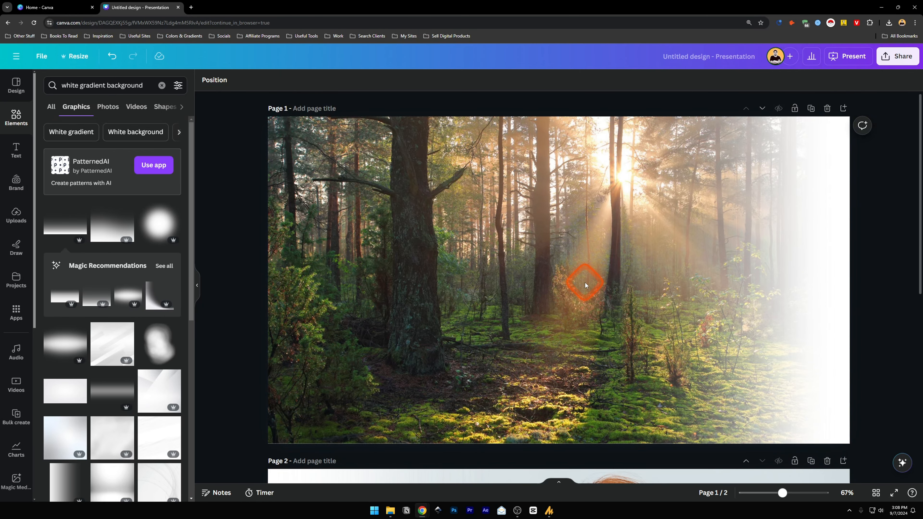
- Open the design's download settings and choose PNG as the file type
left_click(897, 57)
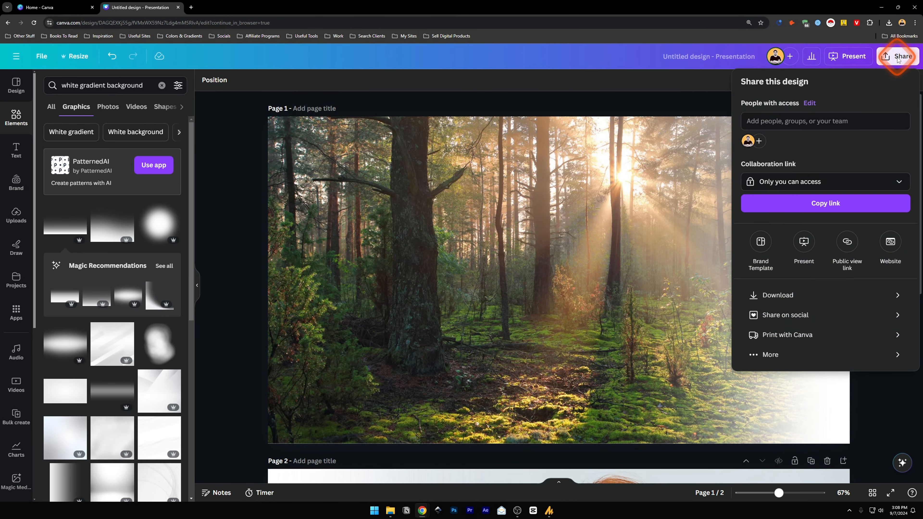
left_click(798, 297)
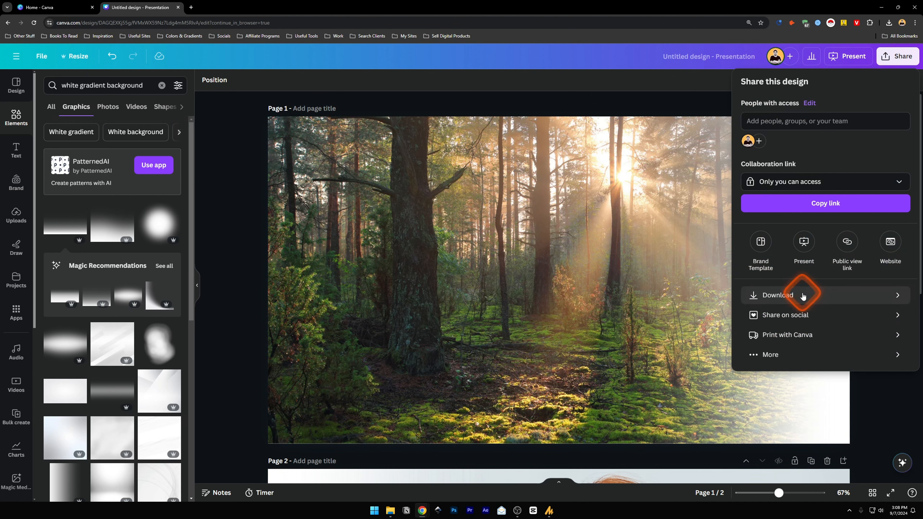
left_click(777, 296)
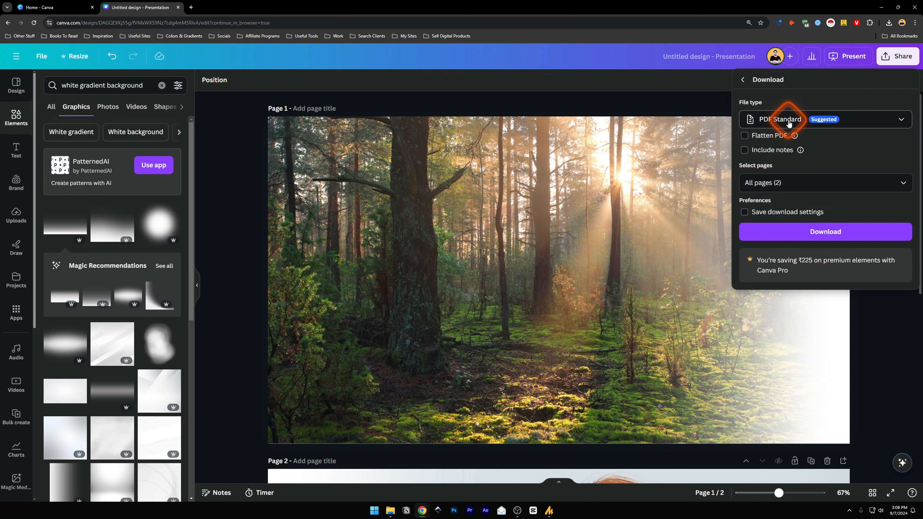
left_click(774, 124)
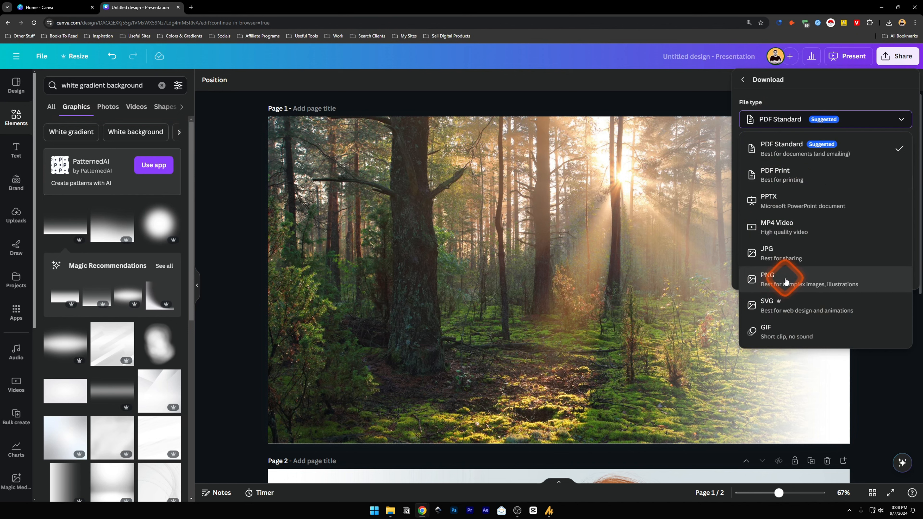
left_click(773, 283)
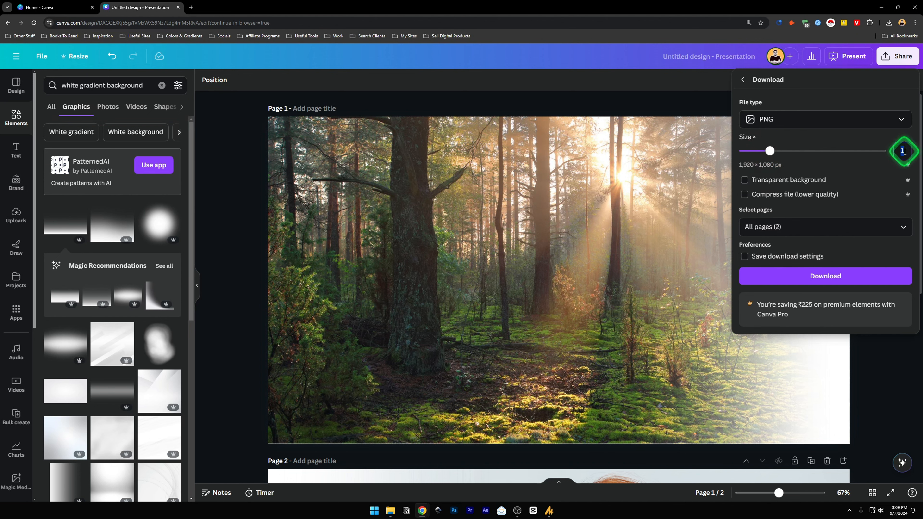
- Try a download size multiplier of 2, and set it back to 1
type("2")
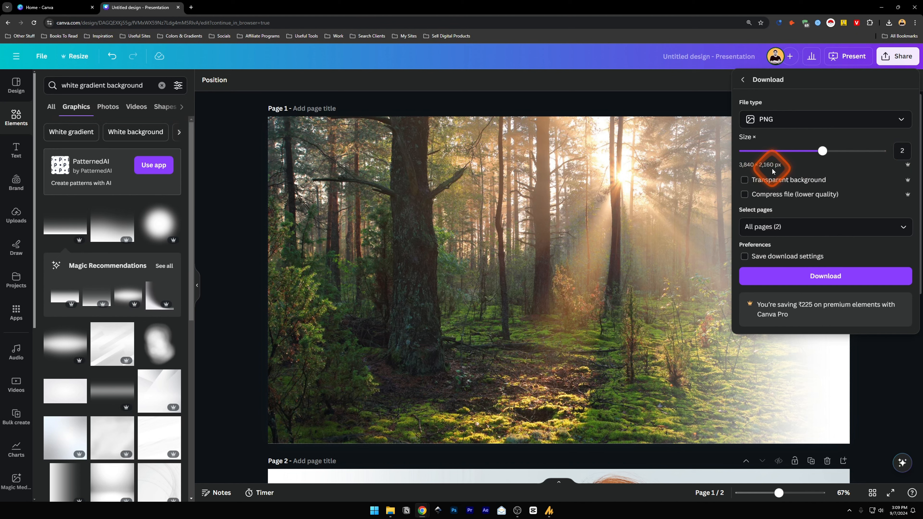
left_click(902, 149)
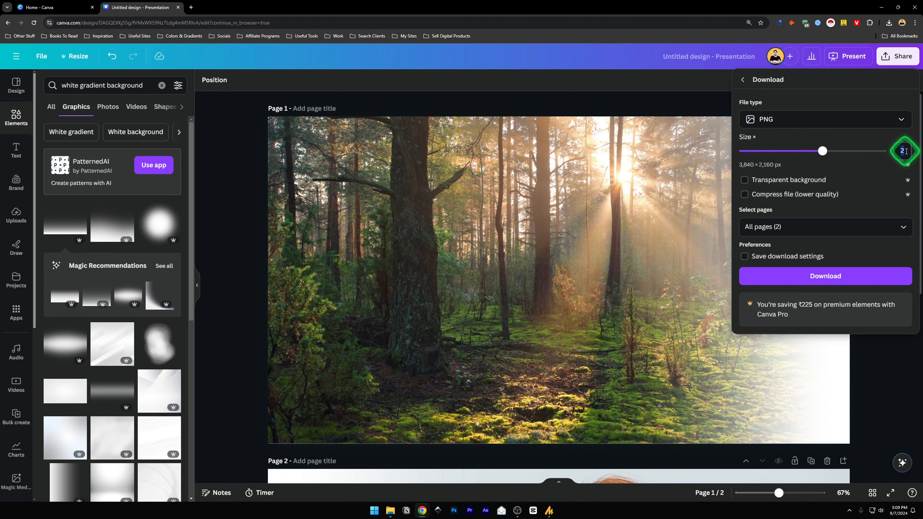
type("1")
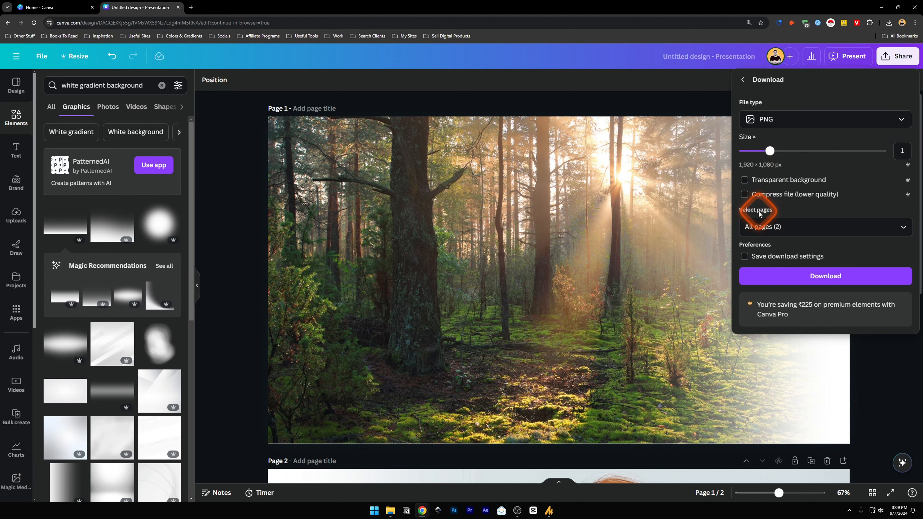
- Limit the download to page 1 only, and switch the selection back to all pages
left_click(764, 228)
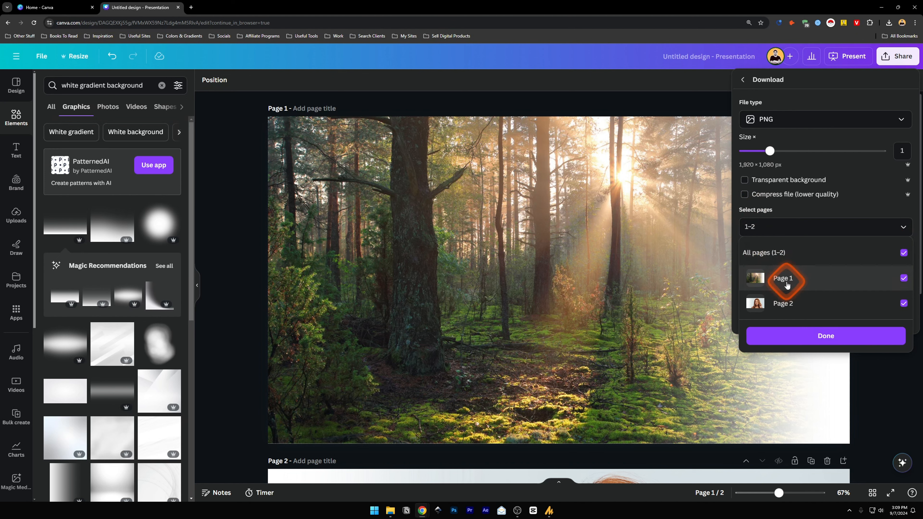
left_click(903, 254)
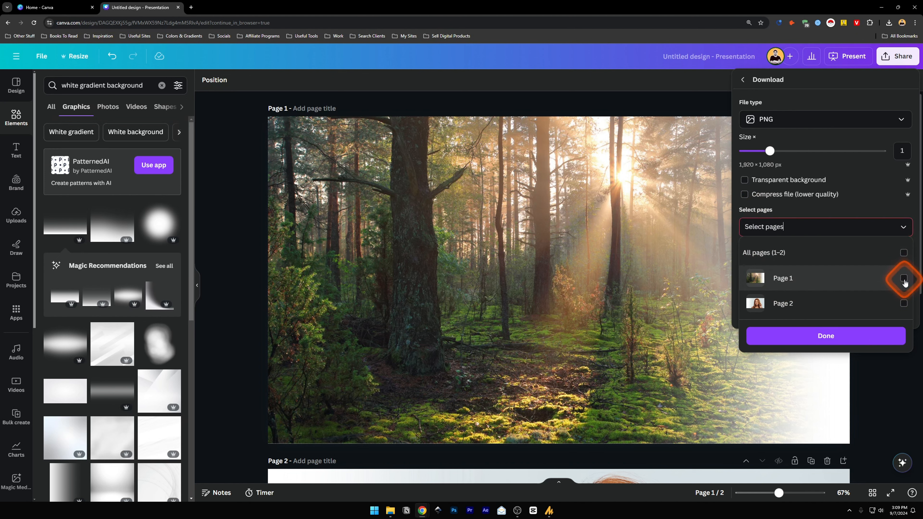
left_click(904, 279)
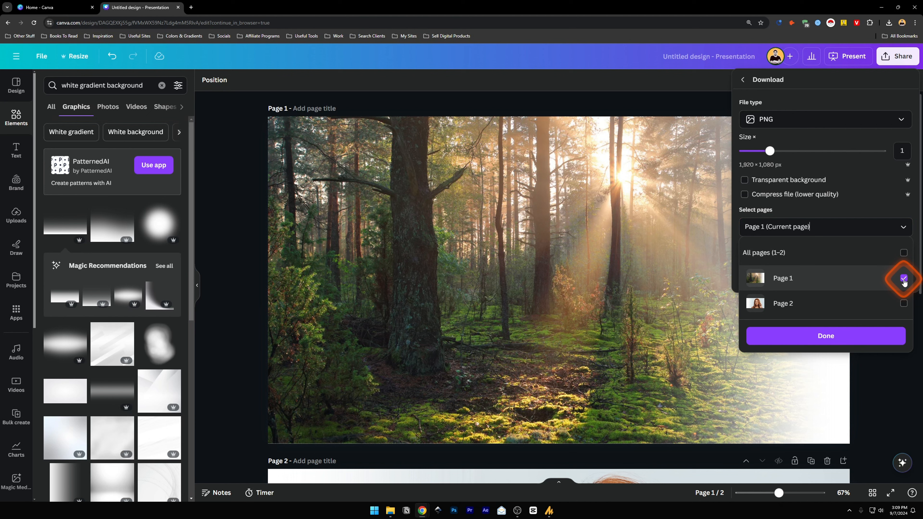
left_click(832, 334)
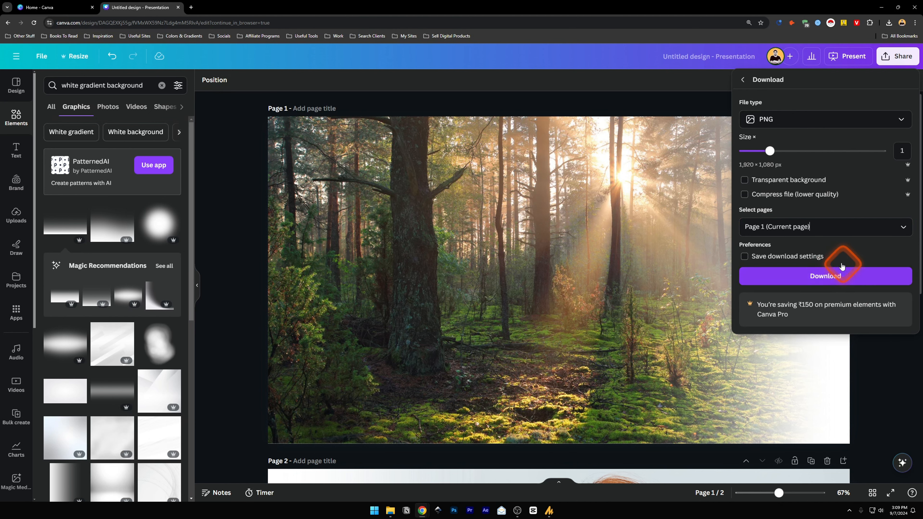
left_click(828, 226)
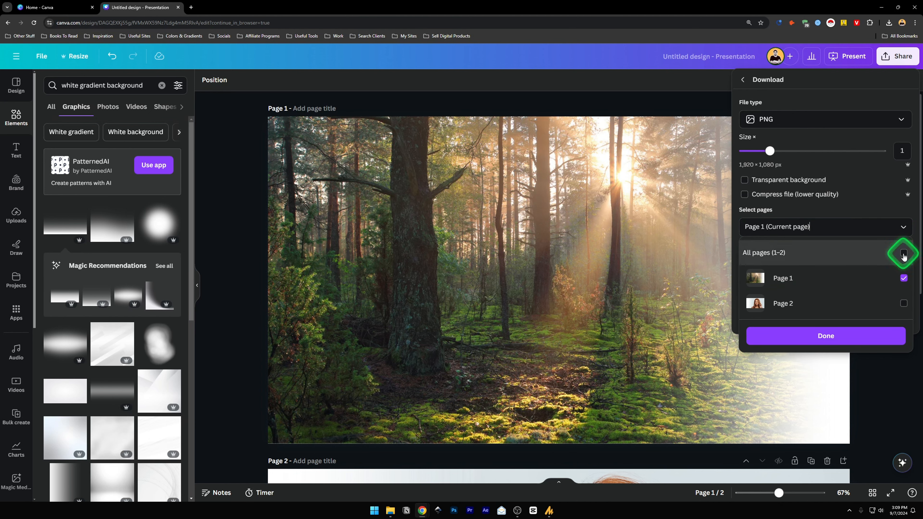
left_click(903, 254)
left_click(821, 334)
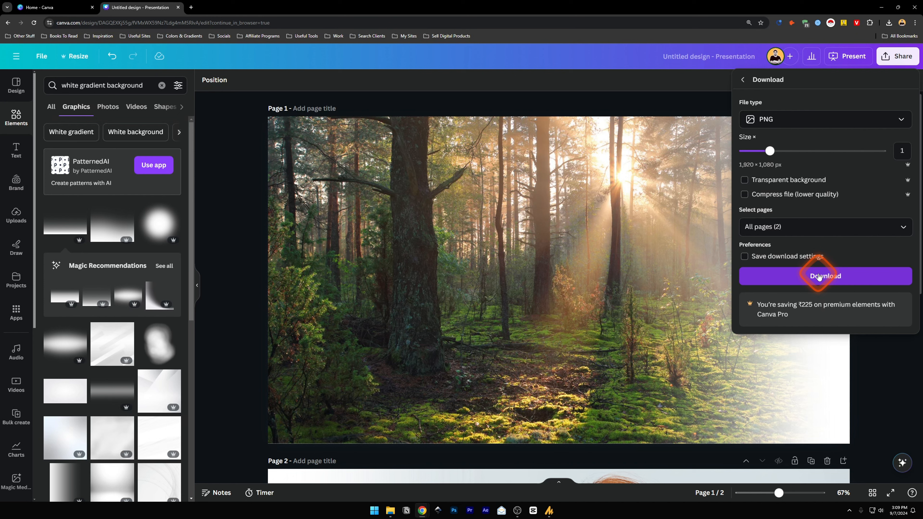
- Keep all pages selected for the download and download the design as PNG
left_click(826, 227)
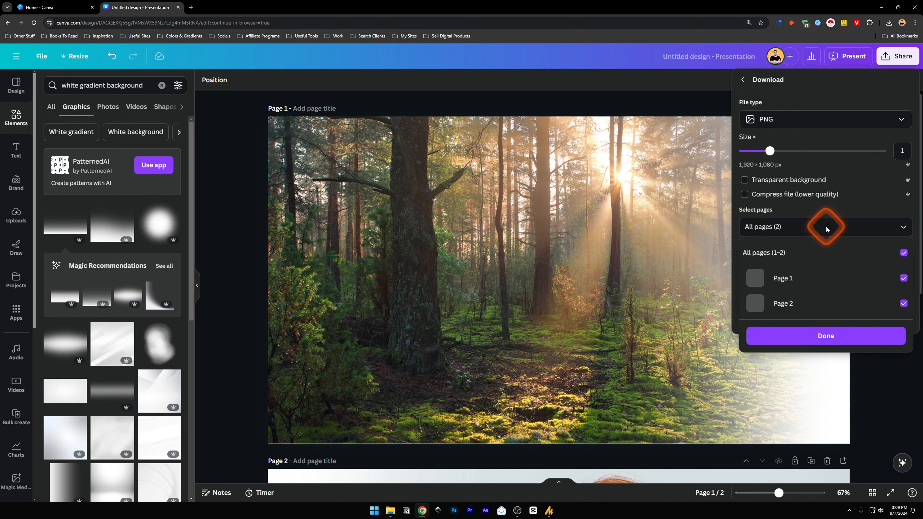
left_click(901, 228)
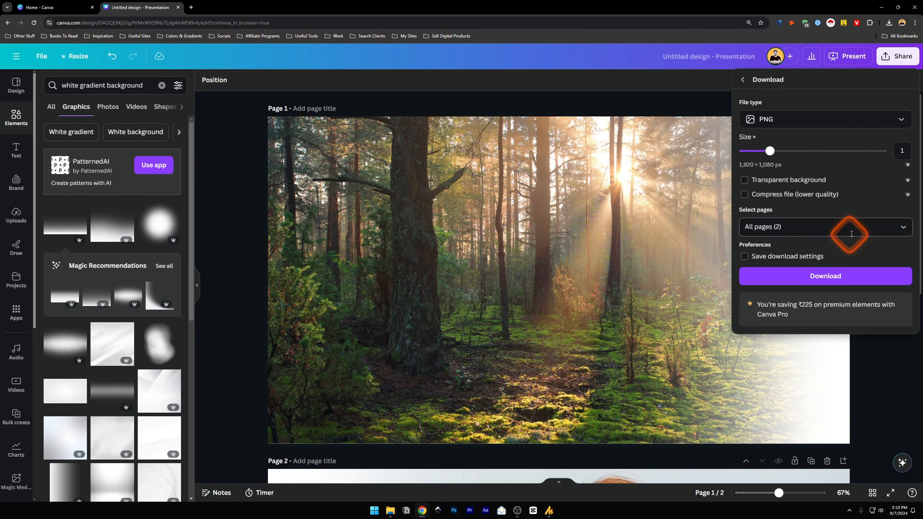
left_click(903, 228)
left_click(806, 233)
left_click(778, 258)
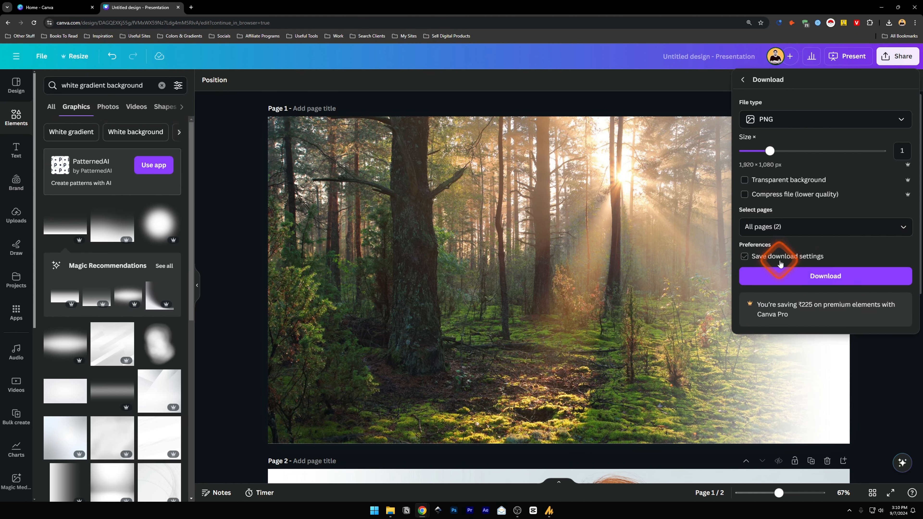
left_click(808, 280)
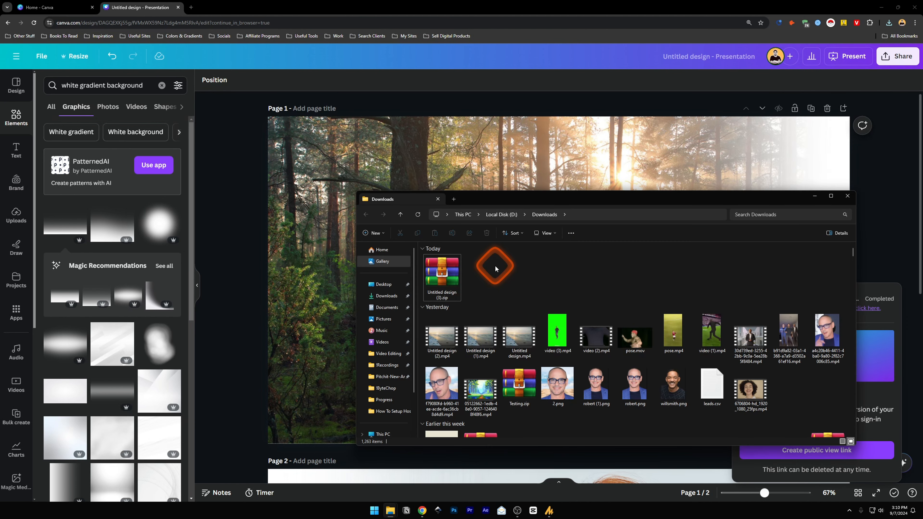
- Extract the archive Untitled design (3).zip directly into the Downloads folder with WinRAR
left_click(446, 274)
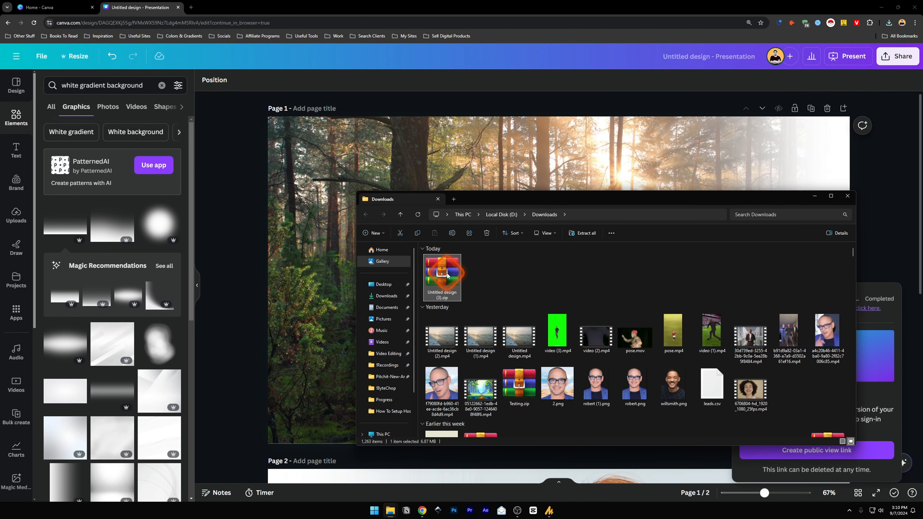
right_click(447, 279)
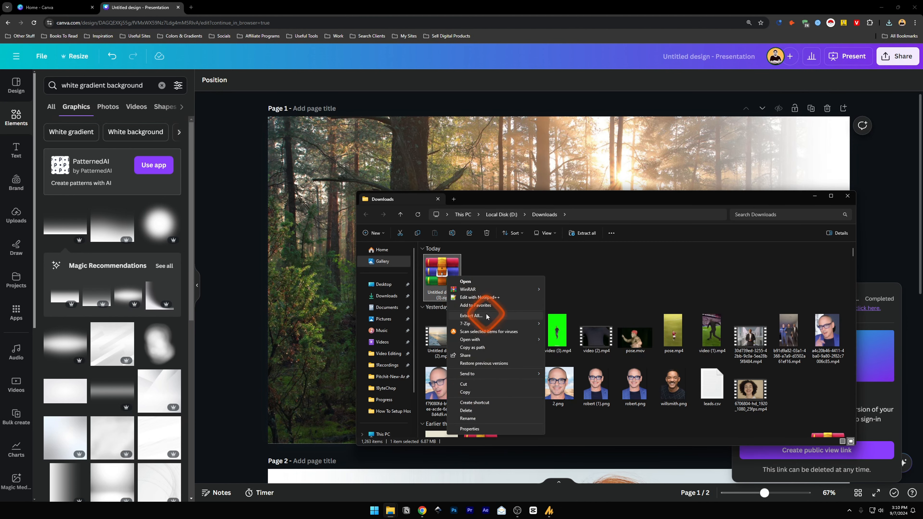
mouse_move(484, 324)
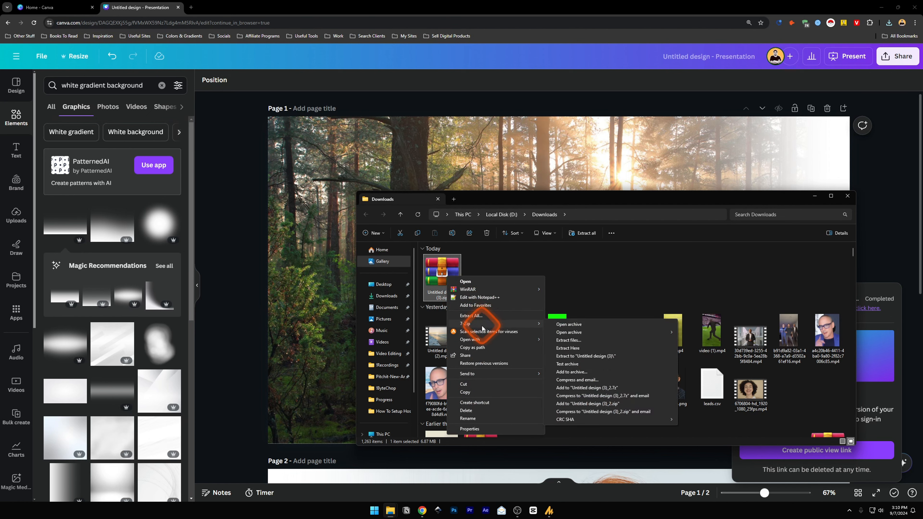
left_click(567, 348)
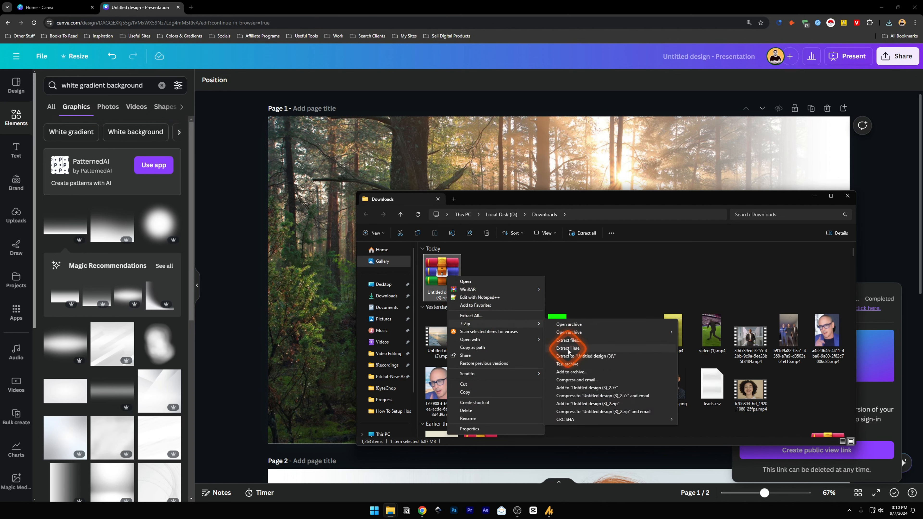
mouse_move(483, 291)
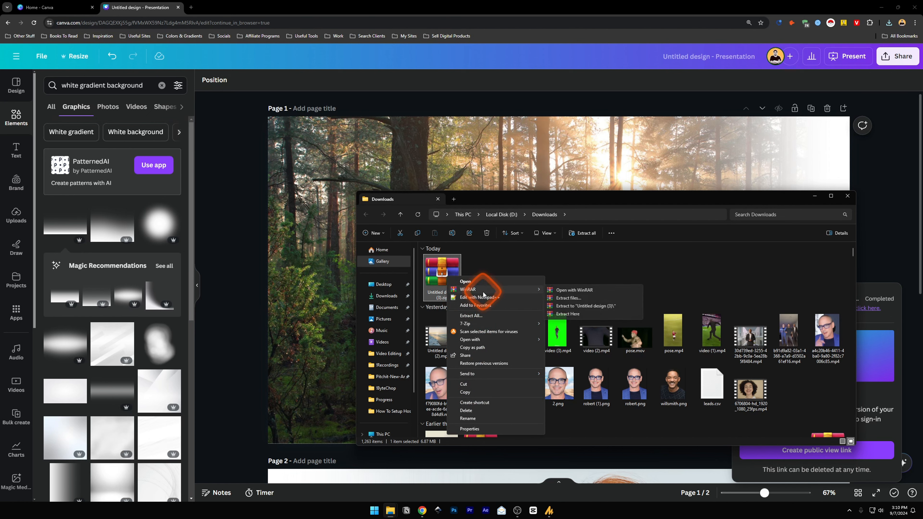
left_click(569, 314)
- Upload the extracted images 1.png and 2(1).png from the Downloads folder to the Canva design's uploads
left_click(517, 287)
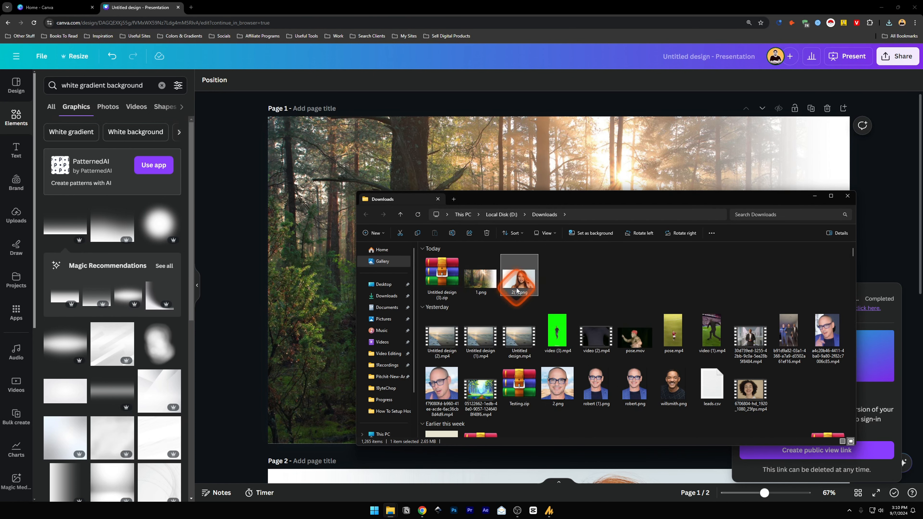
left_click(560, 278)
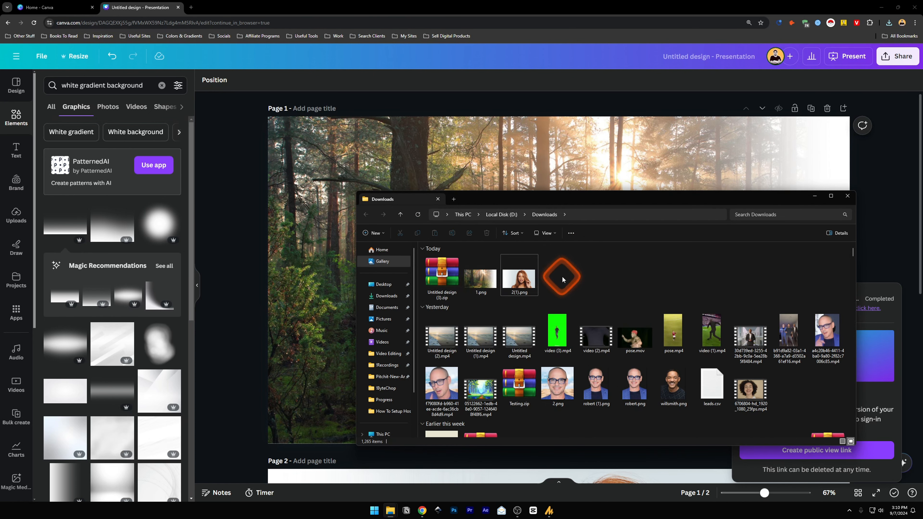
left_click_drag(558, 278, 111, 247)
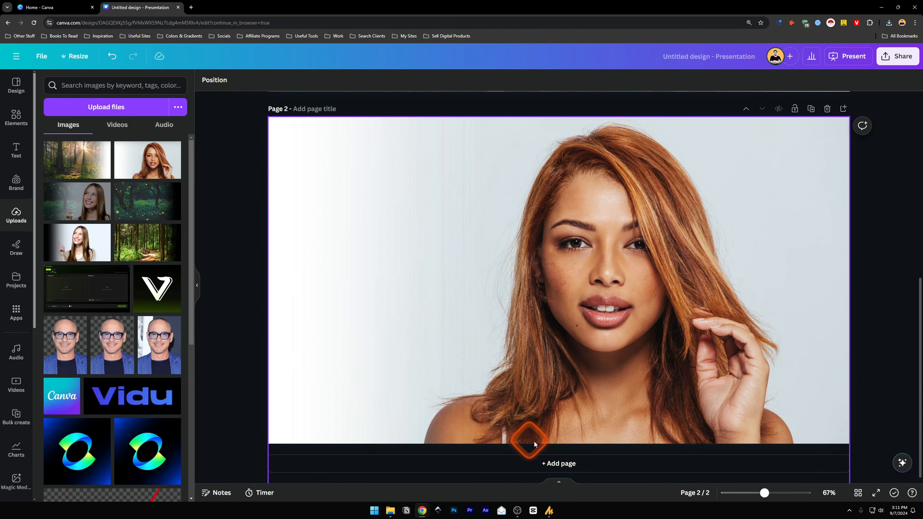
- Add a third page and place the faded forest image on it, scaled to full page height and shifted left
left_click(560, 463)
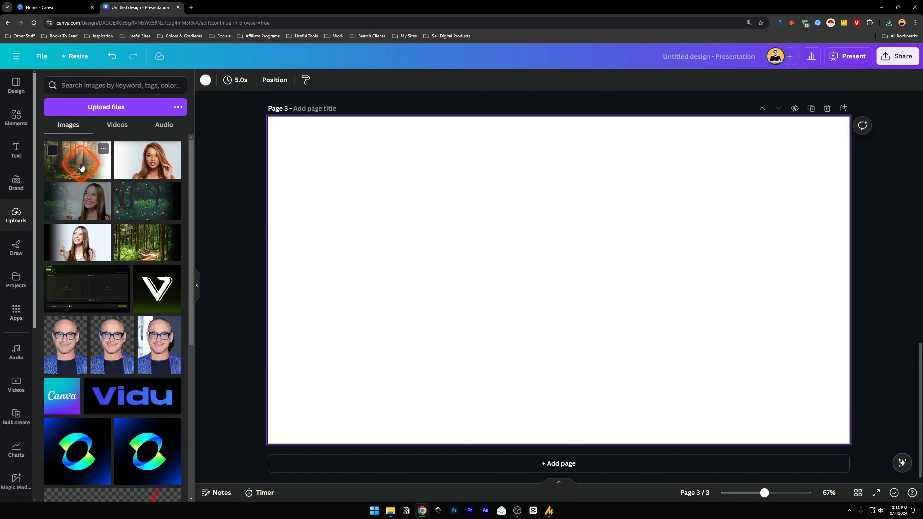
left_click_drag(83, 167, 420, 218)
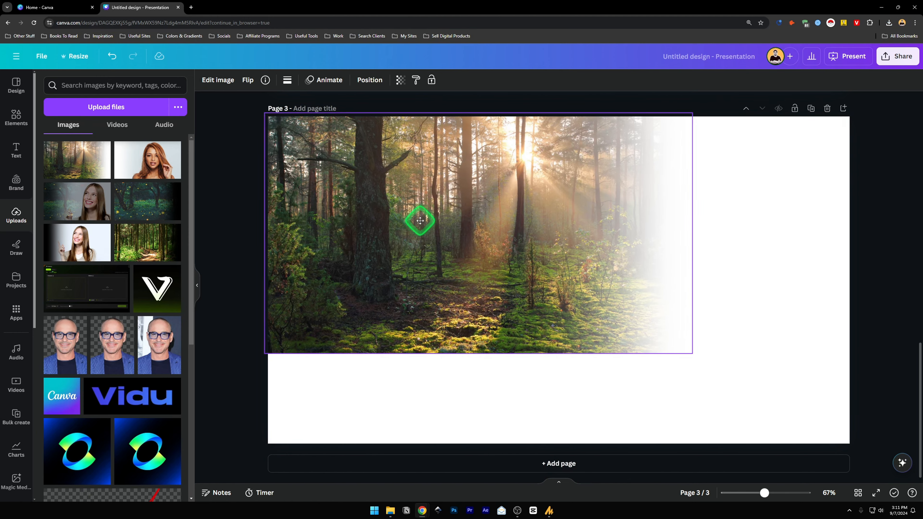
left_click_drag(692, 353, 855, 444)
left_click_drag(746, 355, 599, 329)
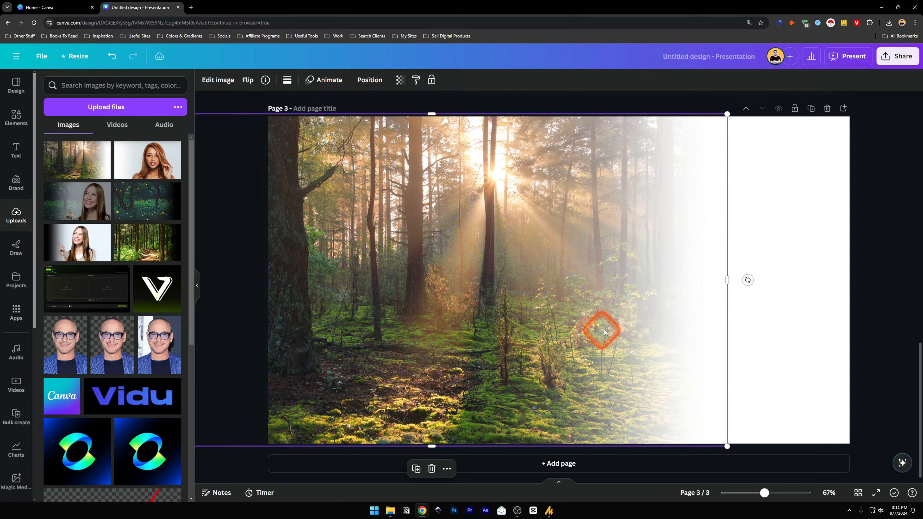
- Compare page 3's white background colour with the white fade on page 2
scroll(614, 387, "up", 5)
scroll(614, 387, "up", 5)
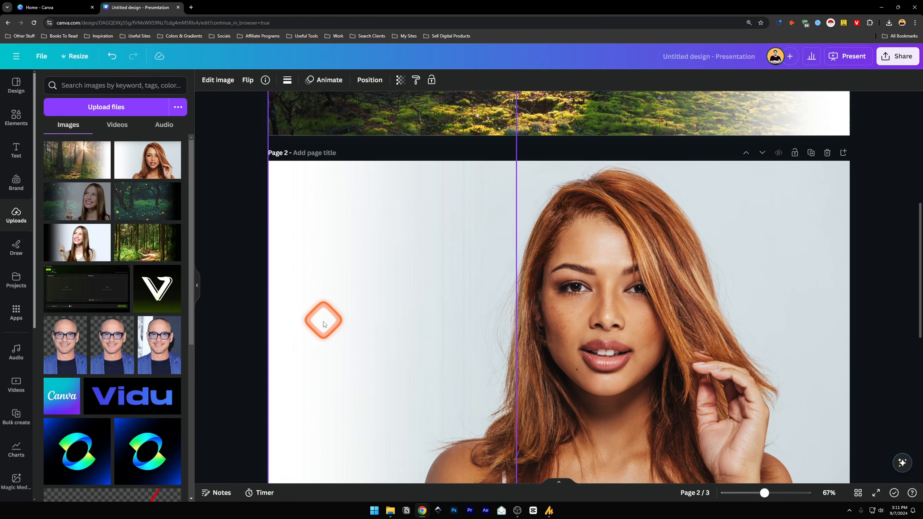
scroll(604, 354, "down", 10)
left_click(799, 288)
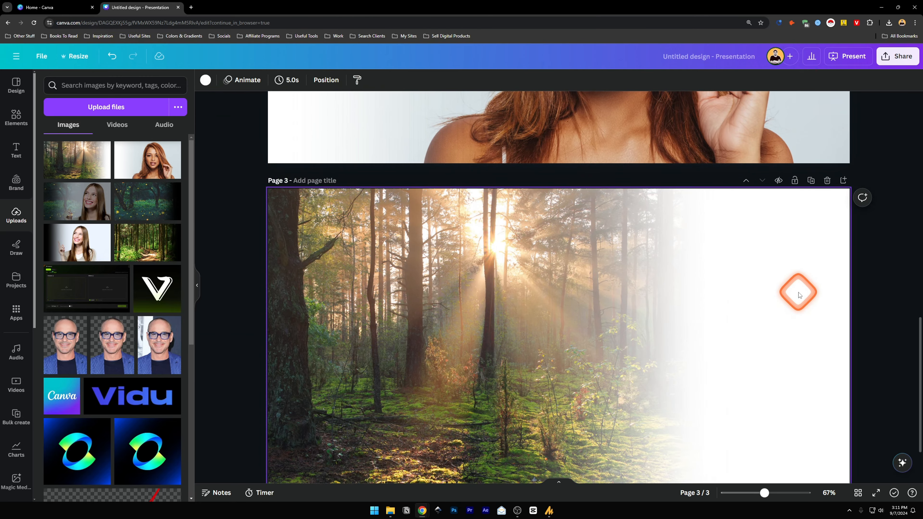
left_click(205, 80)
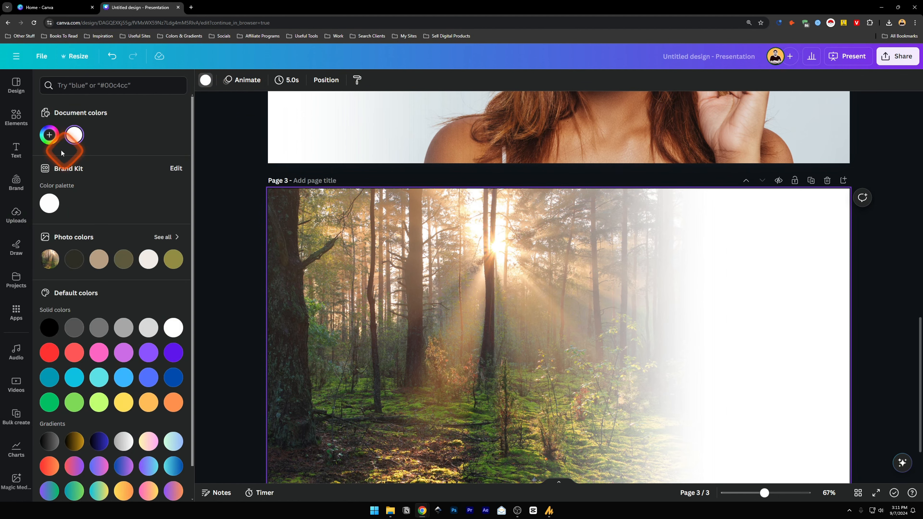
scroll(330, 261, "up", 7)
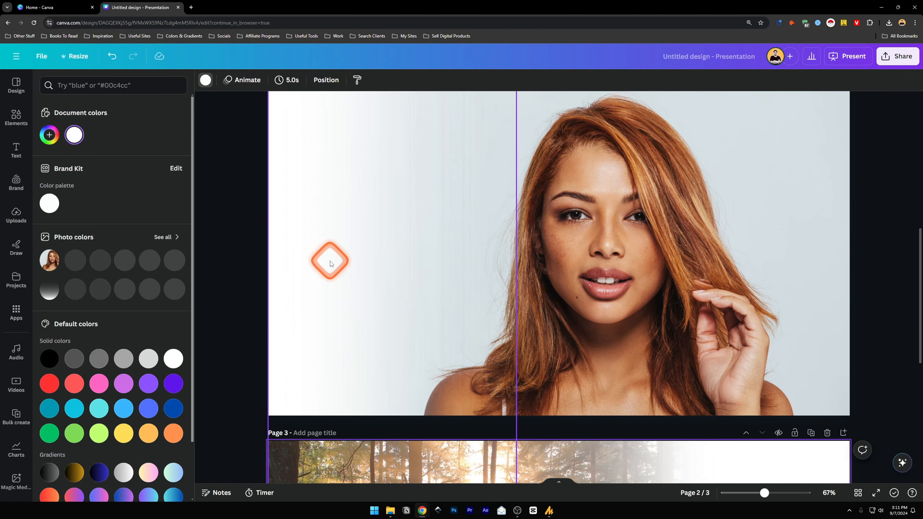
left_click(330, 261)
scroll(393, 309, "down", 6)
left_click(809, 272)
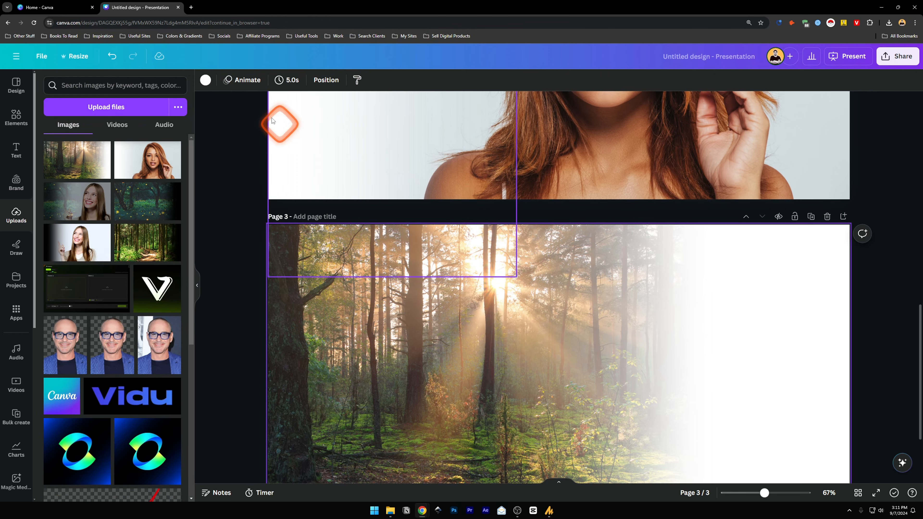
left_click(205, 80)
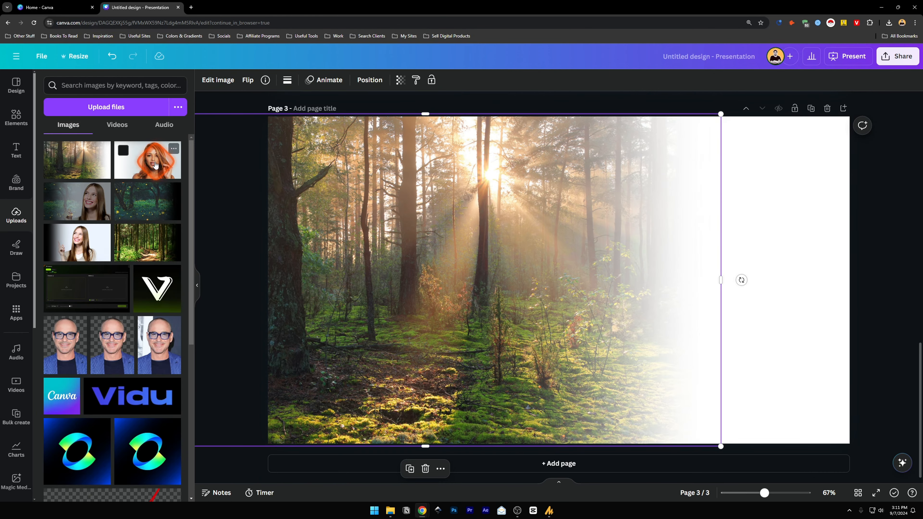
- Add the faded portrait to page 3, enlarge it to full page height and shift it right over the forest
left_click(149, 164)
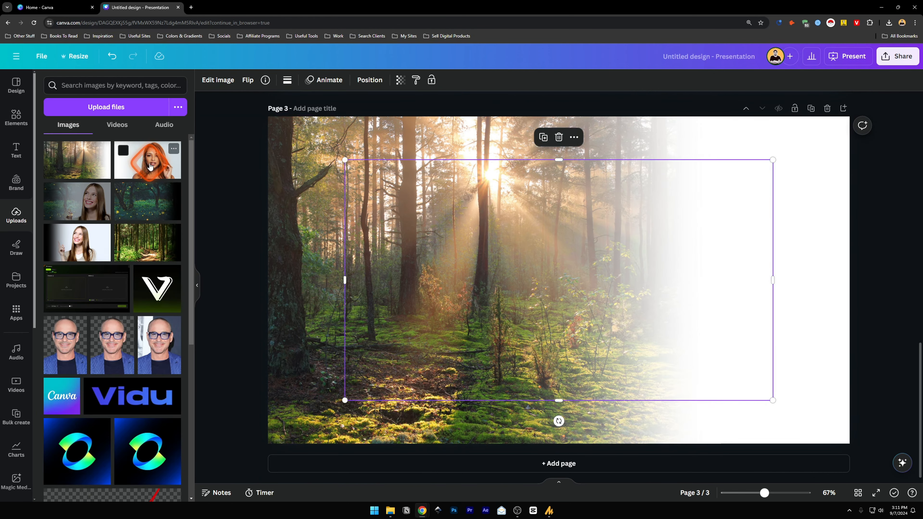
left_click_drag(577, 284, 615, 312)
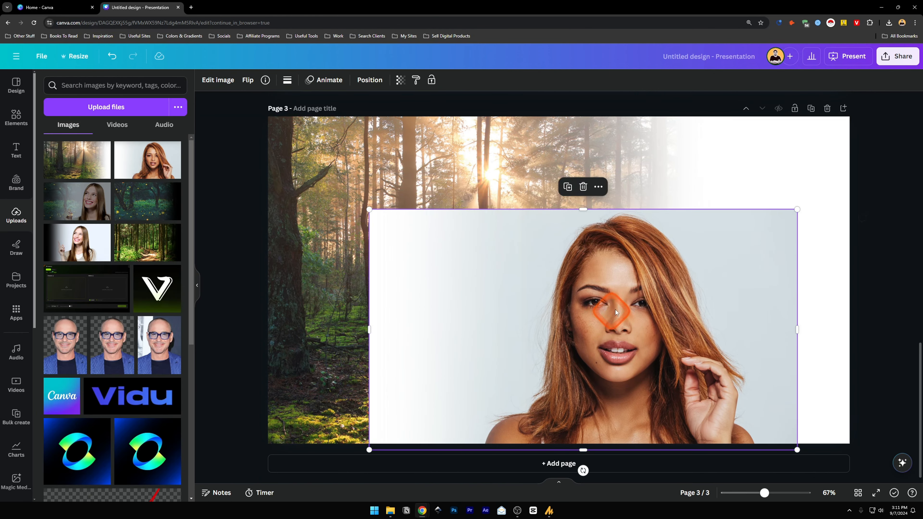
left_click_drag(797, 209, 858, 100)
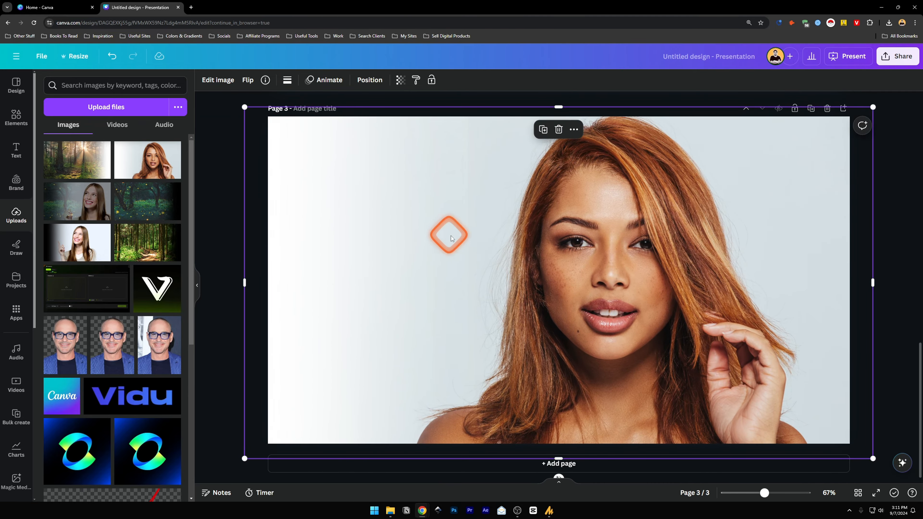
left_click_drag(439, 265, 537, 272)
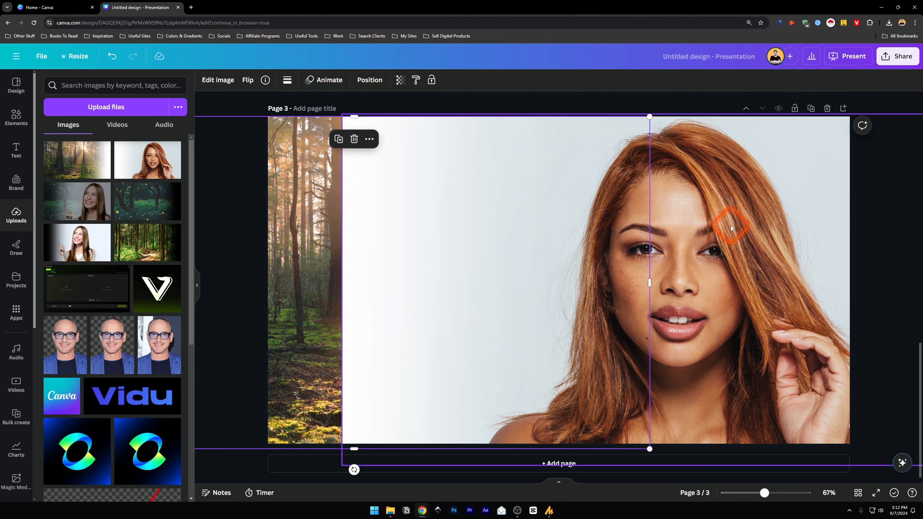
- Set the portrait's transparency on page 3 to 51
left_click(718, 238)
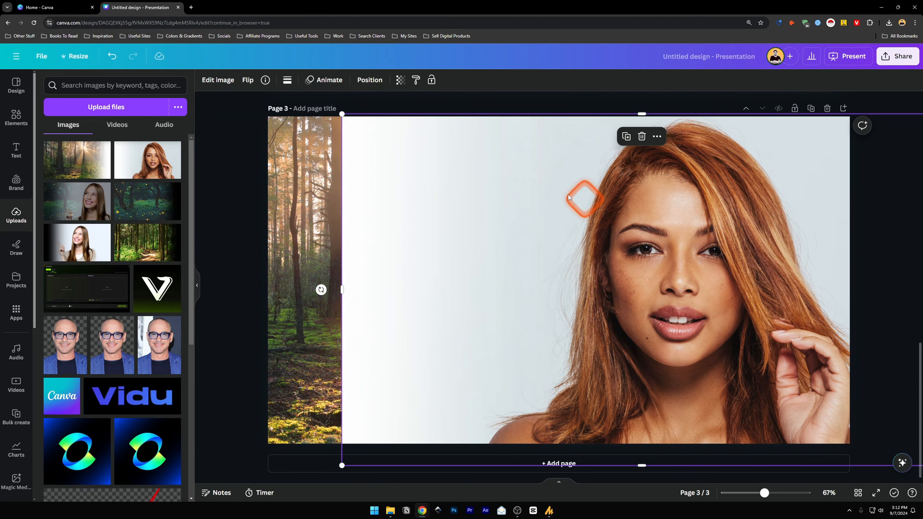
left_click(400, 81)
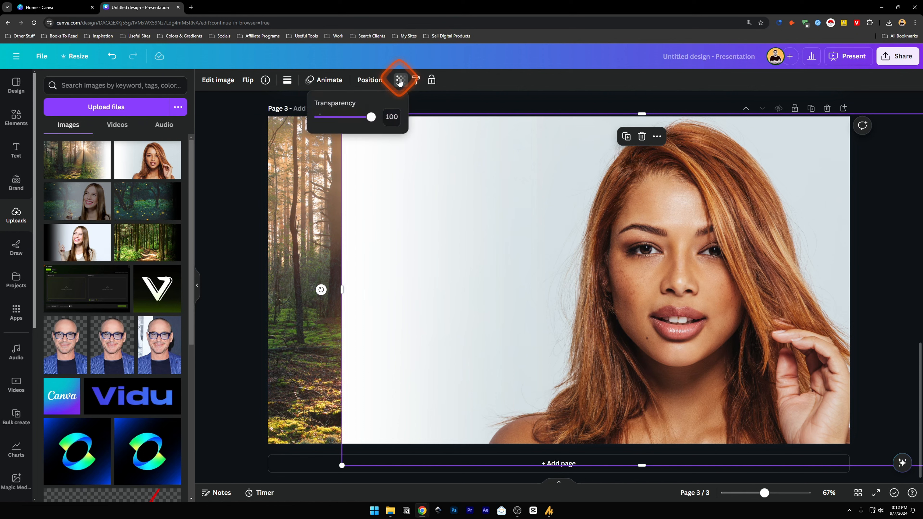
left_click_drag(371, 118, 346, 117)
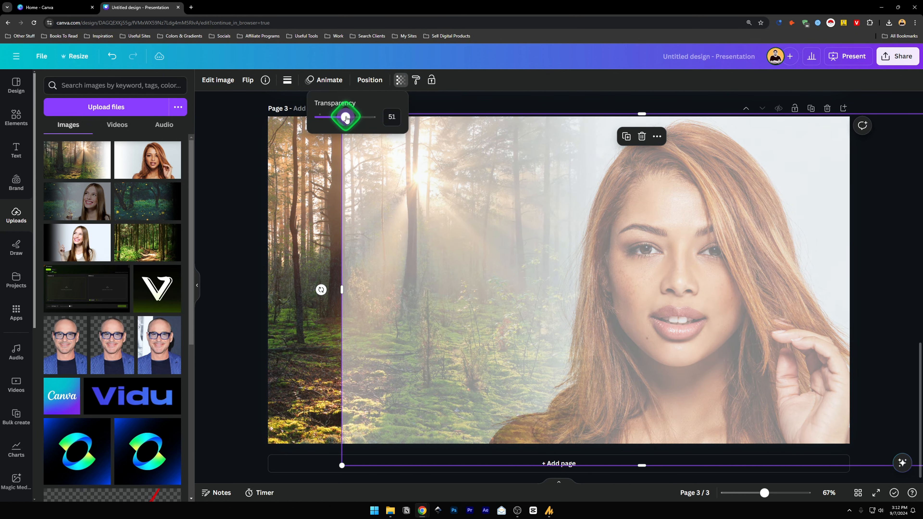
left_click(671, 297)
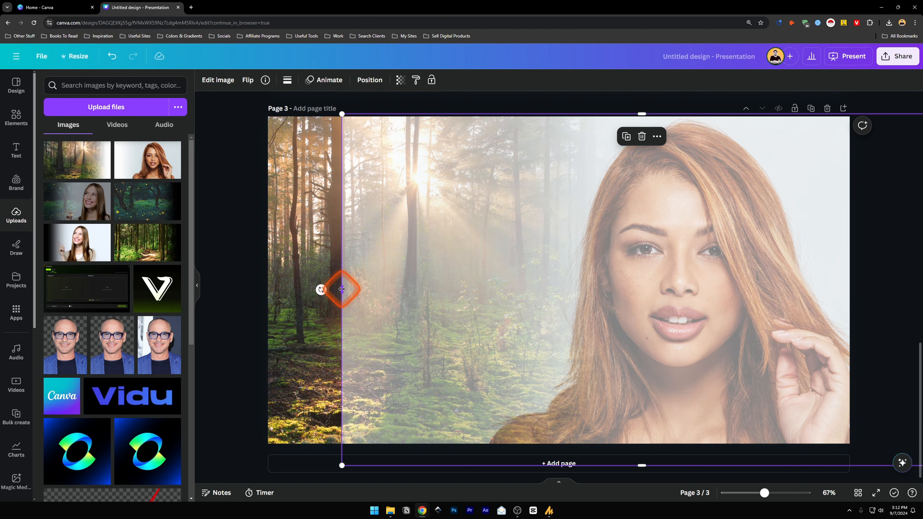
- Extend the portrait's left edge to the left edge of page 3 so it covers the whole forest image
left_click_drag(341, 289, 268, 292)
left_click(639, 278)
left_click(646, 240)
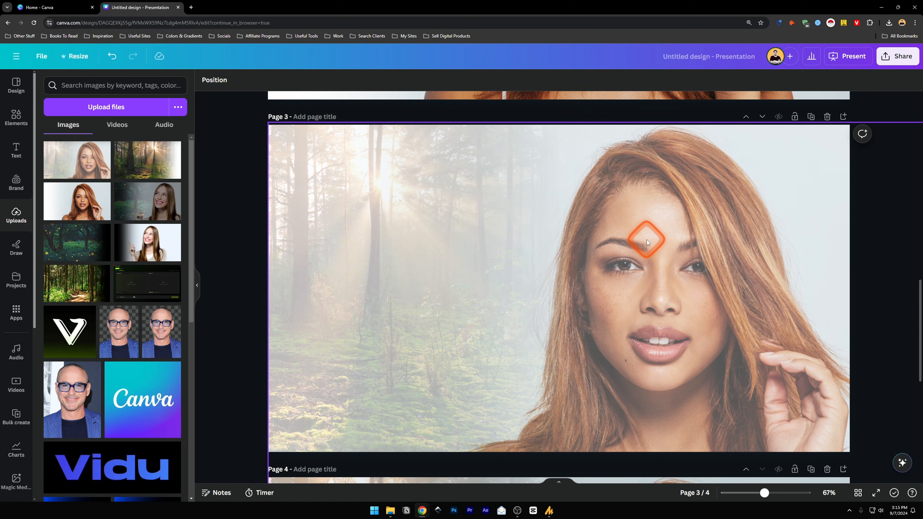
- Set the transparency of the portrait covering page 3 to 65
left_click(582, 234)
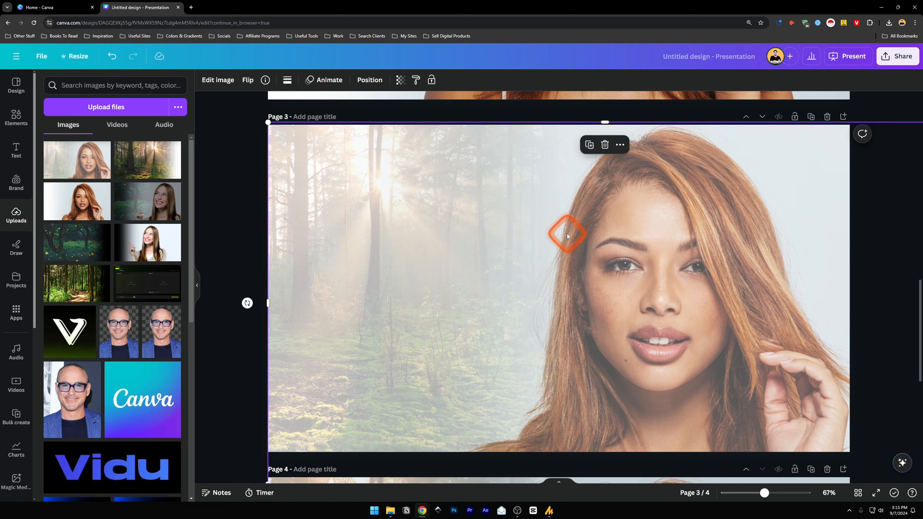
left_click(399, 81)
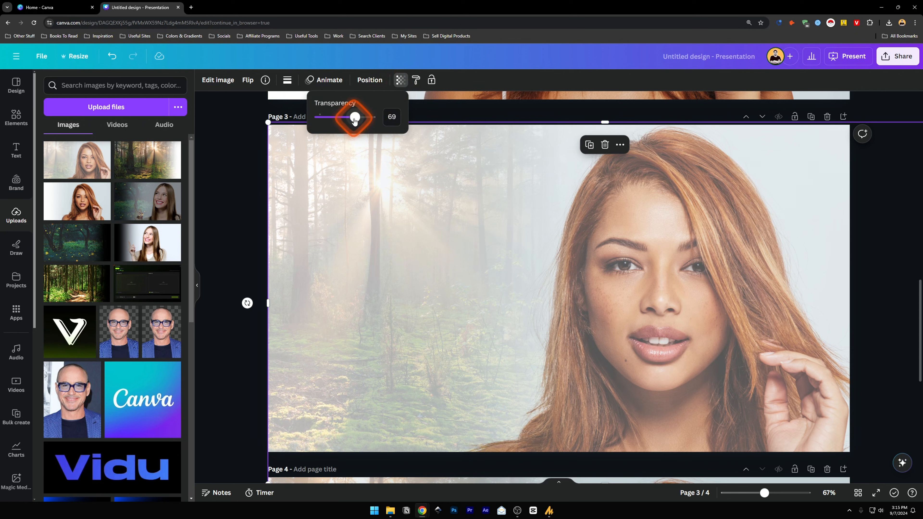
left_click_drag(355, 121, 353, 121)
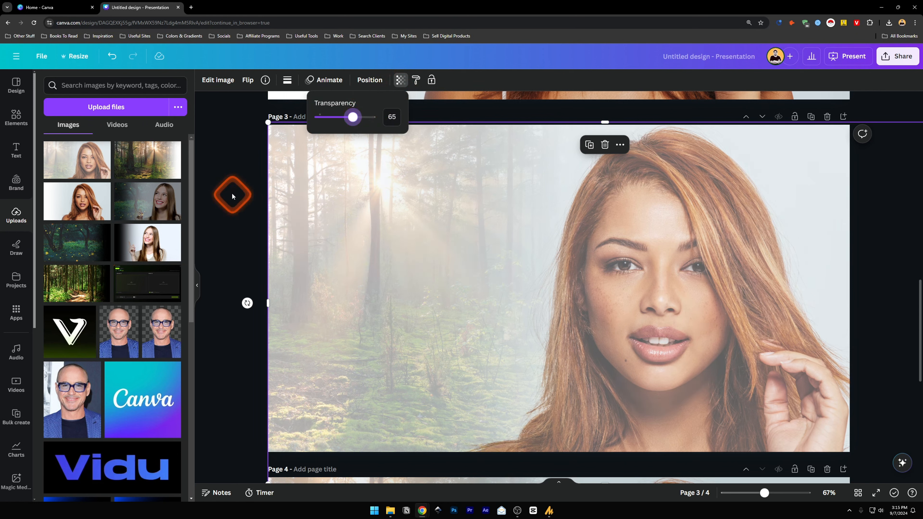
left_click(235, 187)
left_click(252, 189)
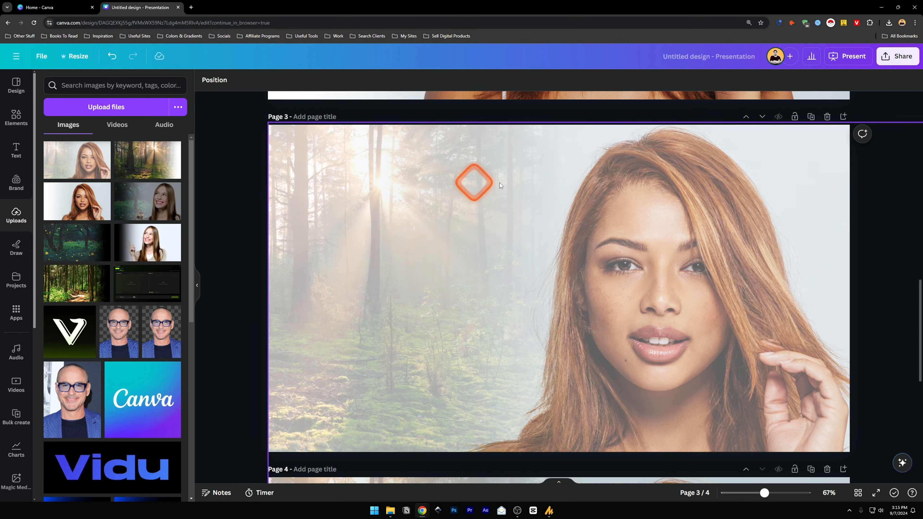
- Open the design's download settings, limit the page selection to page 3 only, and close the settings
left_click(907, 60)
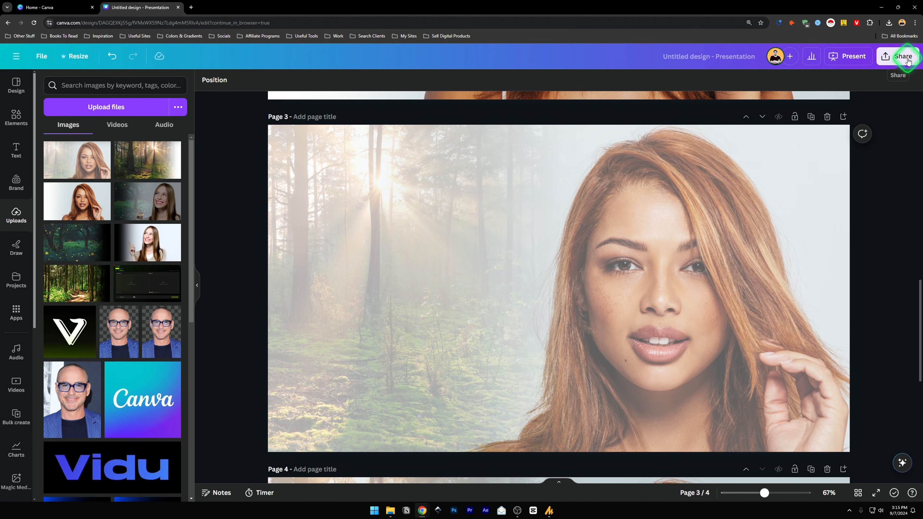
left_click(793, 280)
left_click(805, 187)
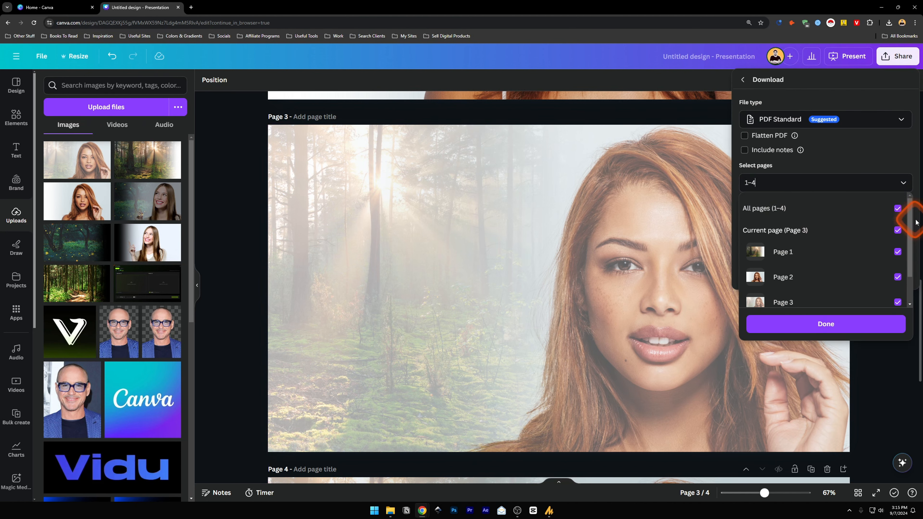
left_click(899, 210)
left_click_drag(908, 217, 908, 245)
left_click(892, 276)
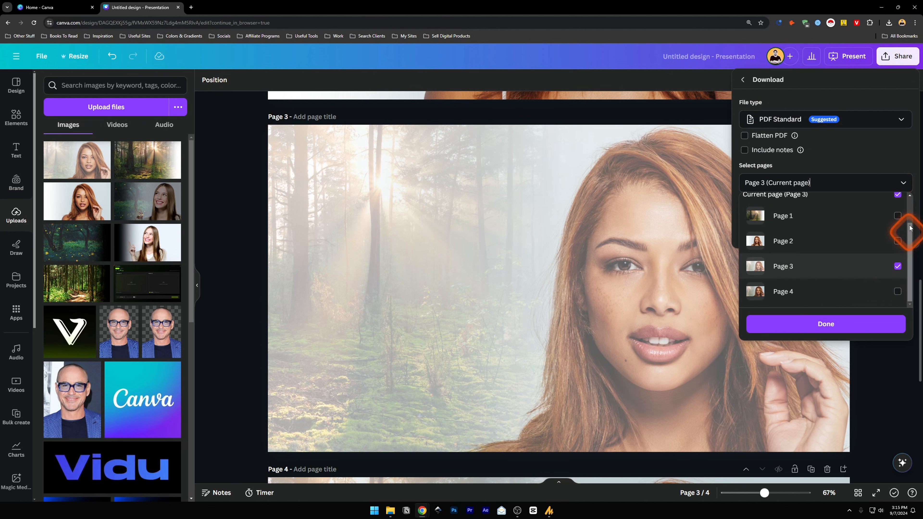
left_click(899, 182)
left_click(901, 54)
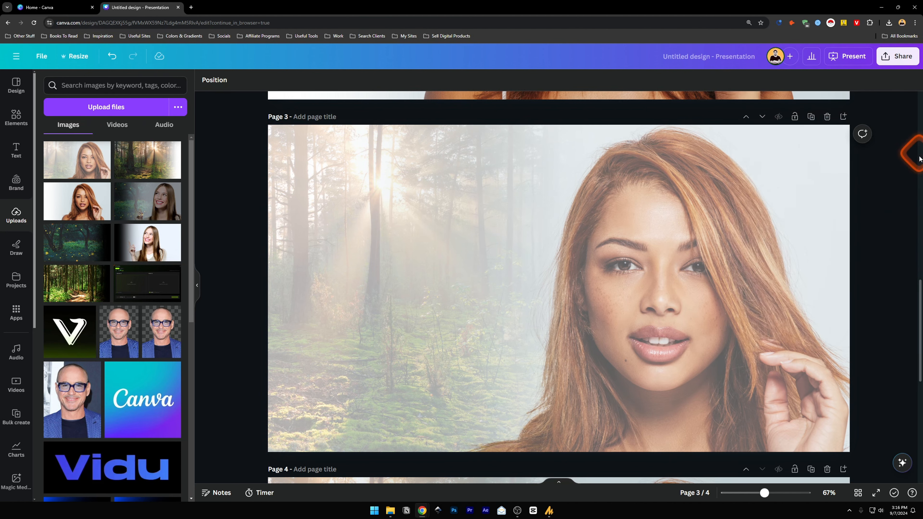
- View the blended forest and portrait image on page 4
left_click_drag(918, 285, 918, 367)
left_click(467, 428)
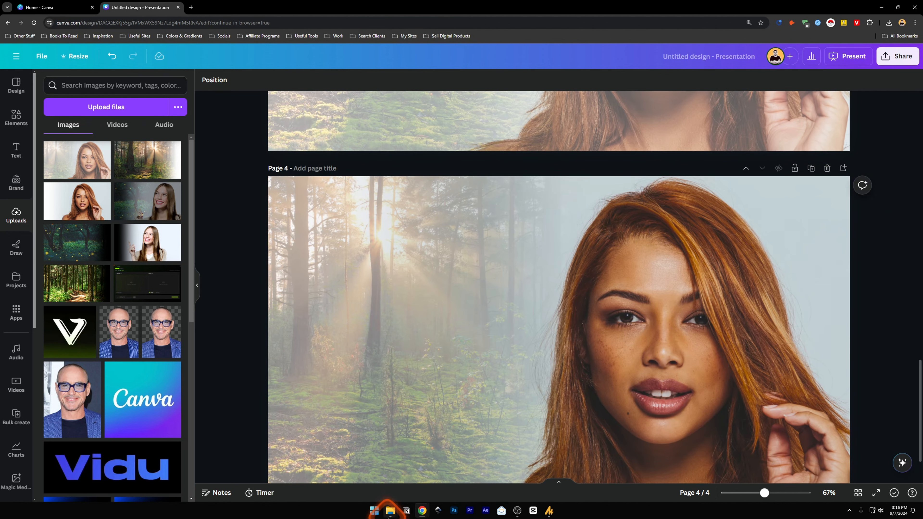
- Look up the exported 1920 x 1080 PNG of the blended page in the Downloads folder, then minimize the folder window
mouse_move(390, 510)
left_click(429, 459)
left_click(607, 288)
left_click(656, 286)
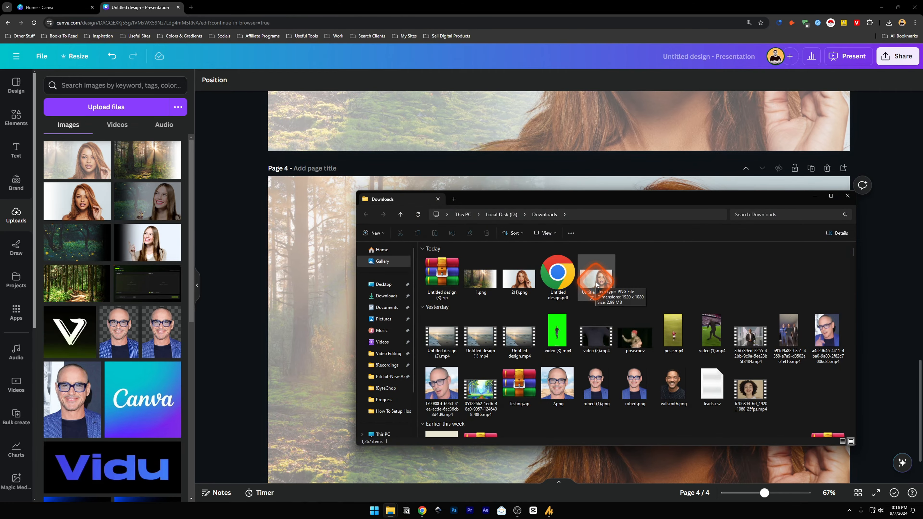
left_click(814, 196)
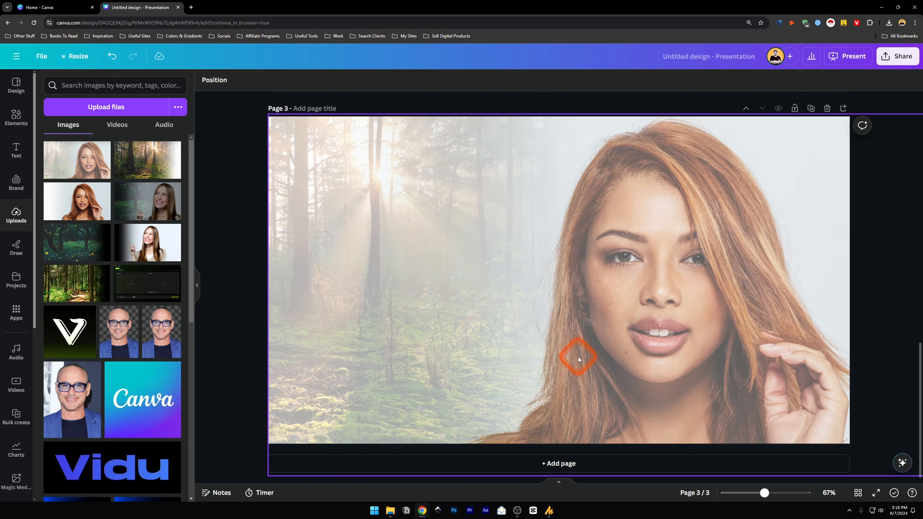
- Add a blank page 4 and place the exported blended forest and portrait image from the uploads on it
left_click(549, 469)
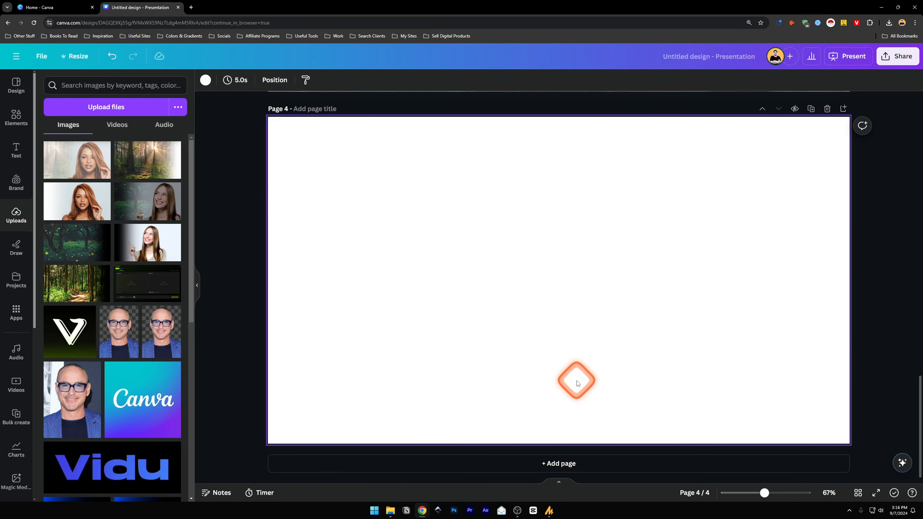
left_click(390, 511)
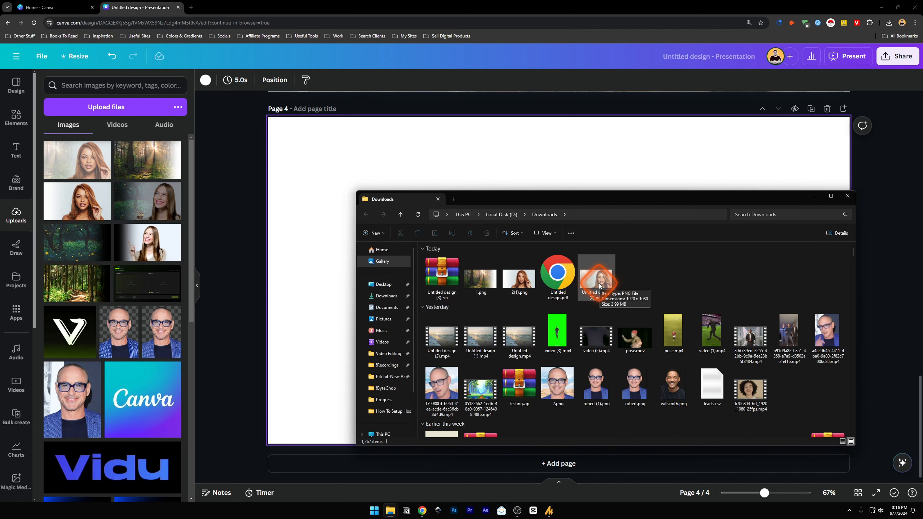
left_click_drag(598, 285, 106, 142)
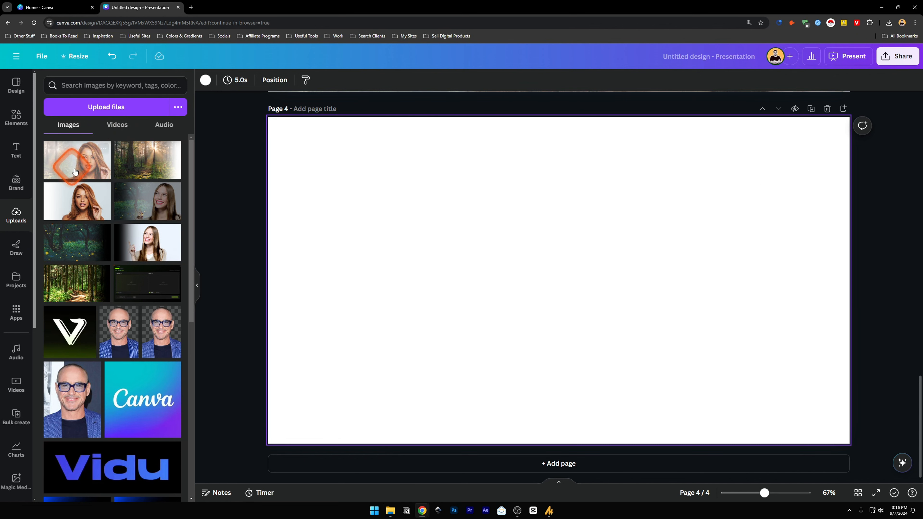
left_click(97, 167)
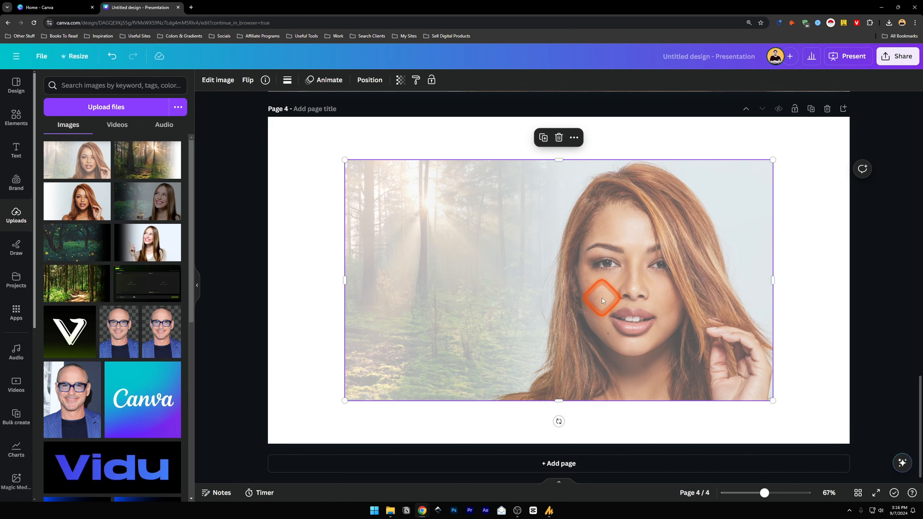
- Align the blended image with page 4's upper-left corner and enlarge it to cover the whole page
left_click_drag(608, 305, 522, 260)
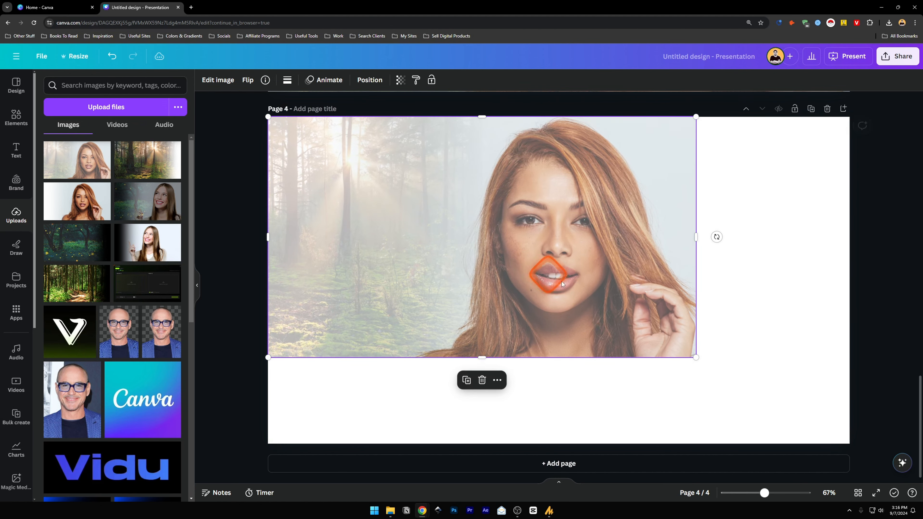
left_click_drag(696, 357, 849, 443)
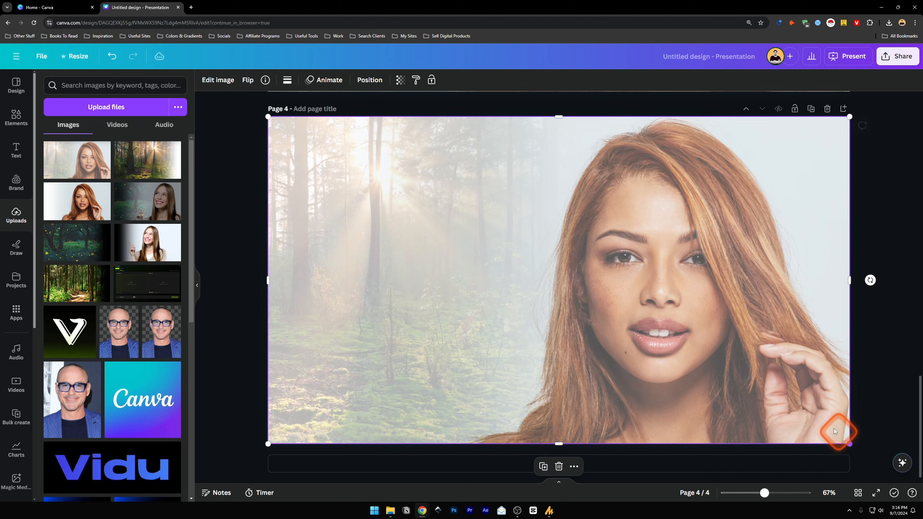
right_click(656, 329)
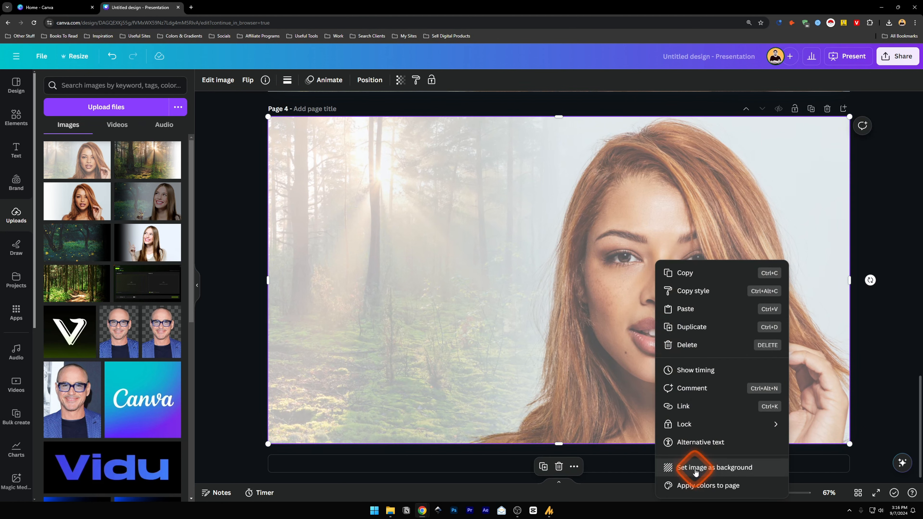
left_click(582, 264)
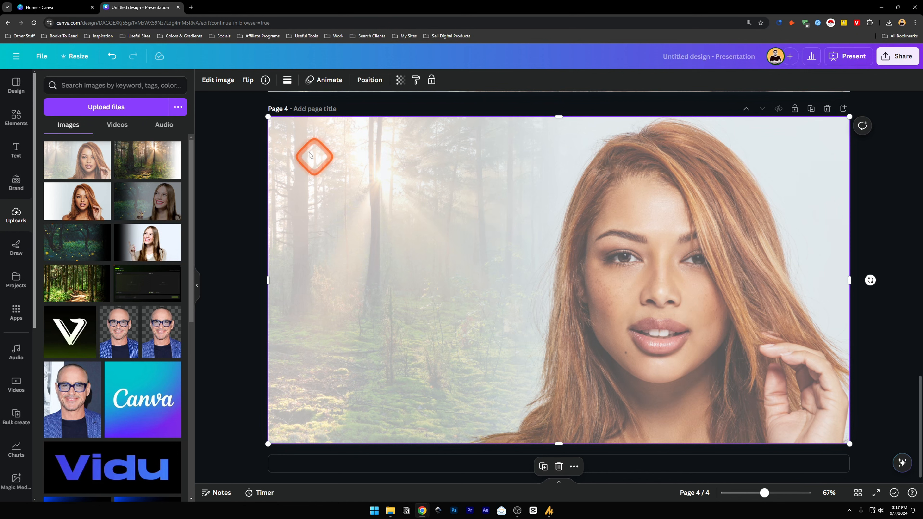
- Open the image adjustments for the blended image on page 4 and set its brightness to -50
left_click(214, 80)
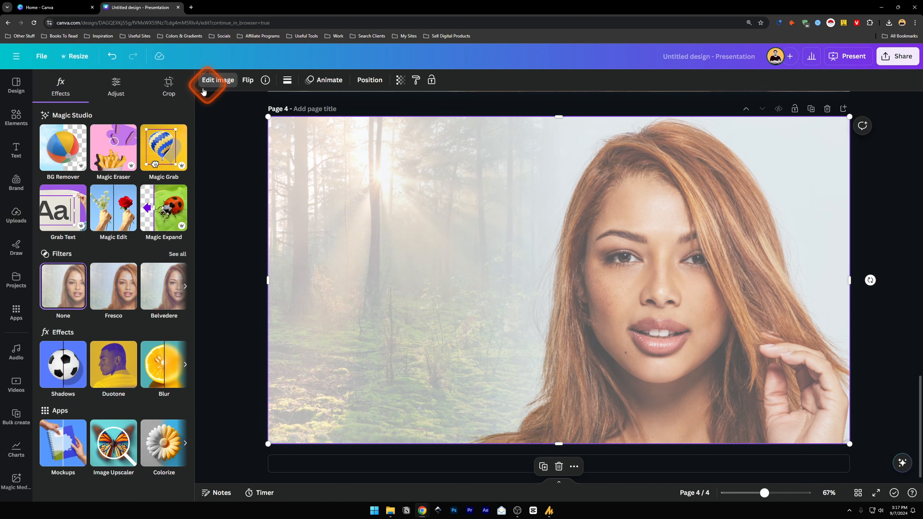
left_click(107, 90)
left_click_drag(190, 165, 191, 220)
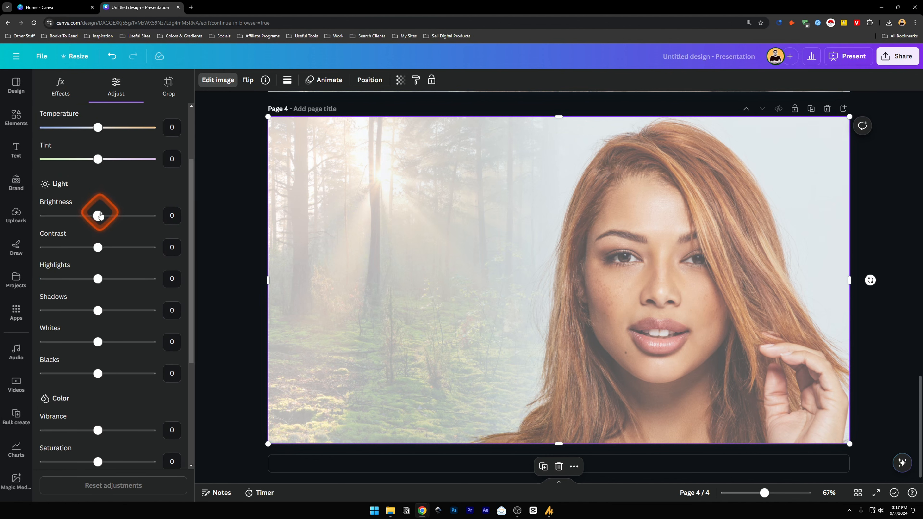
left_click_drag(98, 220, 71, 220)
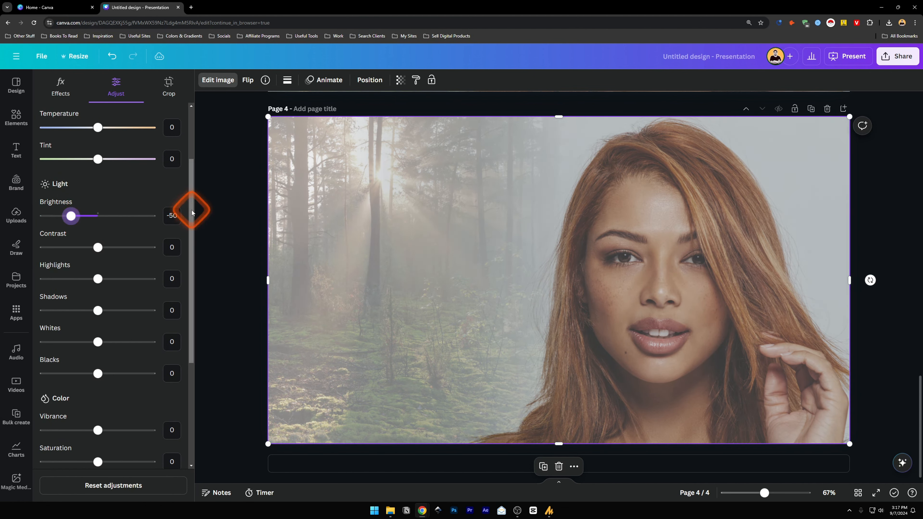
- Set the blended image's contrast to 80
left_click_drag(191, 212, 188, 233)
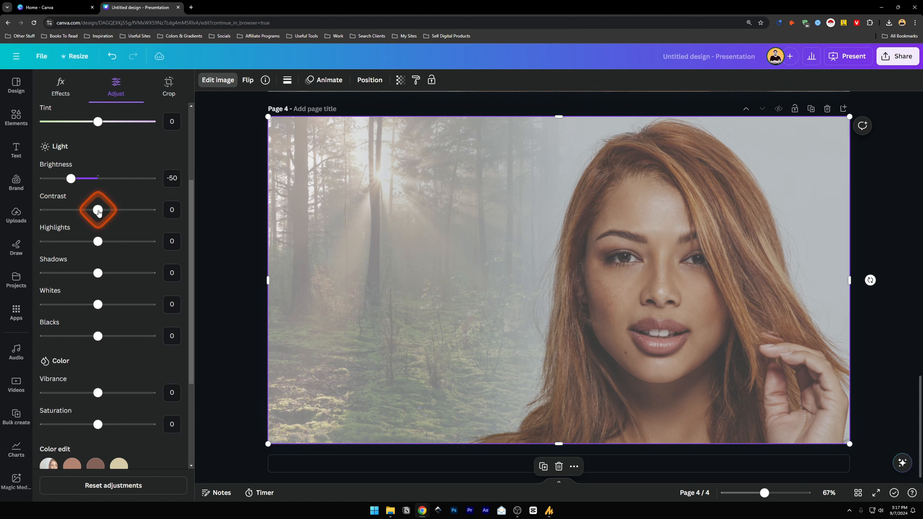
left_click_drag(100, 213, 142, 214)
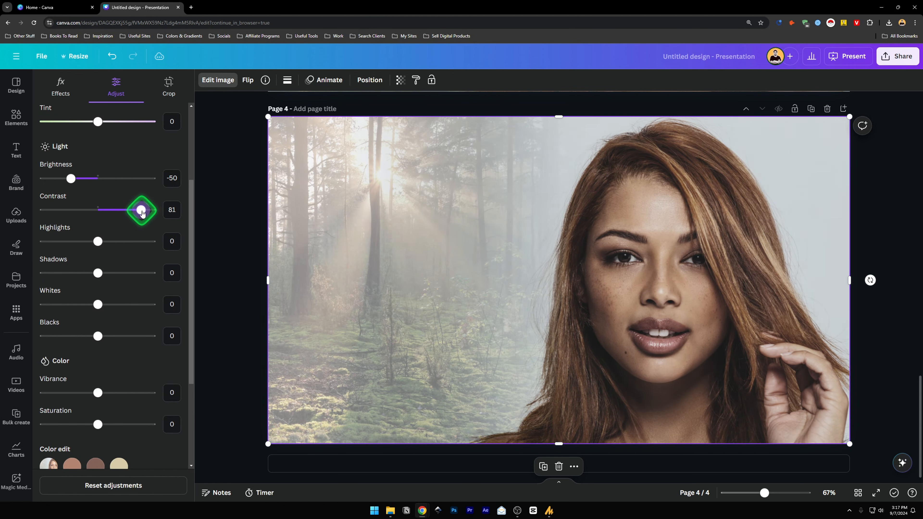
left_click_drag(142, 214, 190, 223)
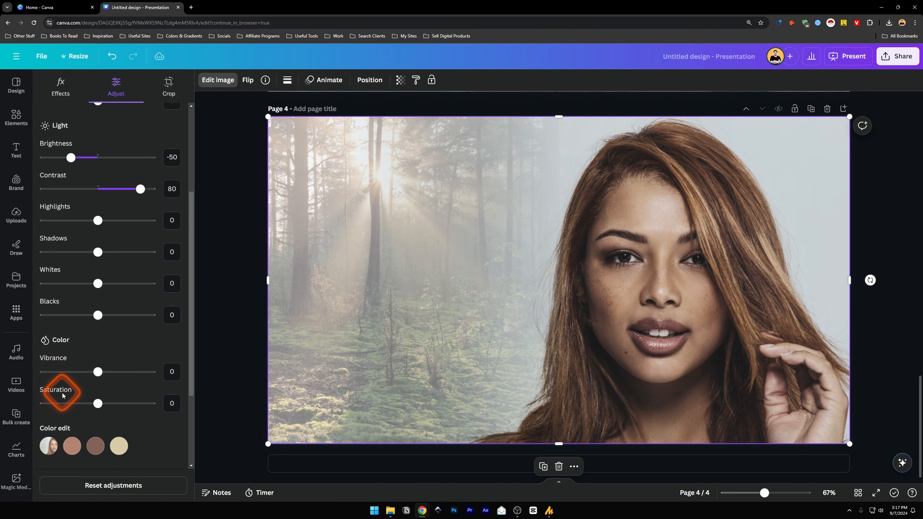
- Set the blended image's saturation to 70 and close the image adjustments
left_click_drag(100, 406, 134, 408)
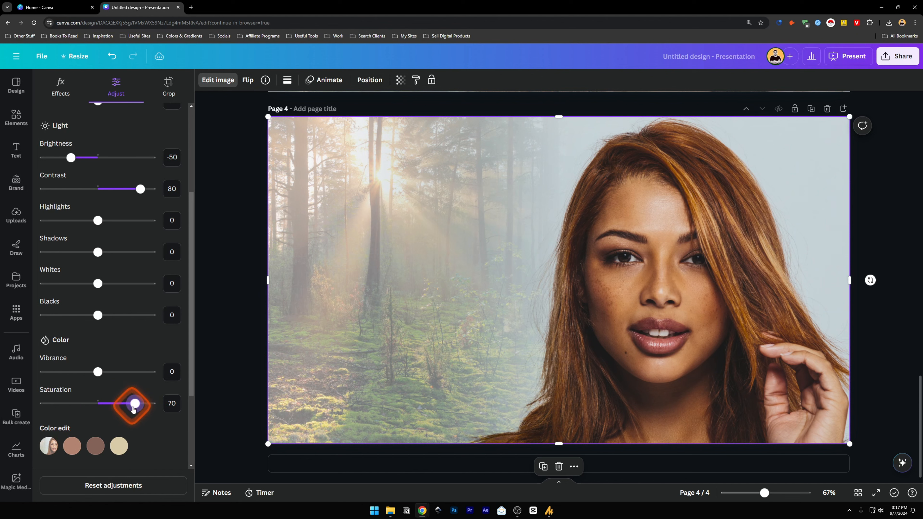
left_click_drag(189, 372, 181, 319)
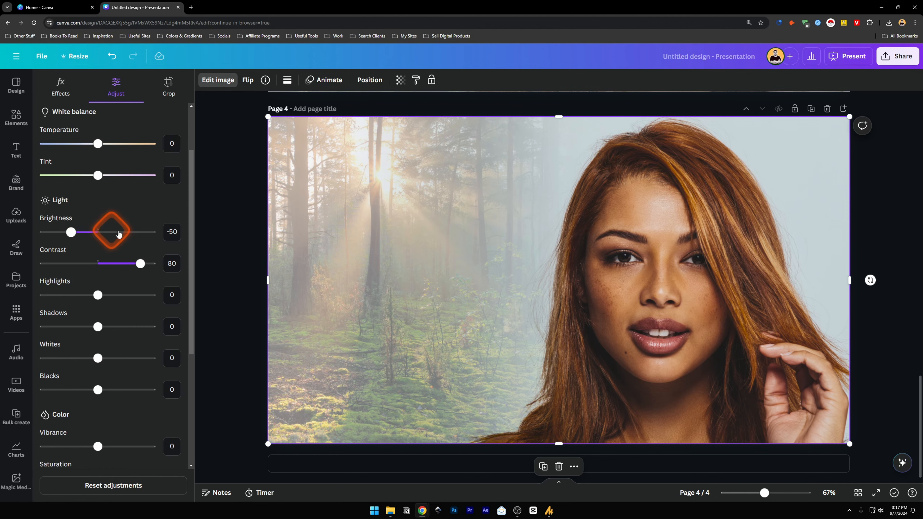
left_click_drag(191, 235, 190, 238)
left_click(625, 333)
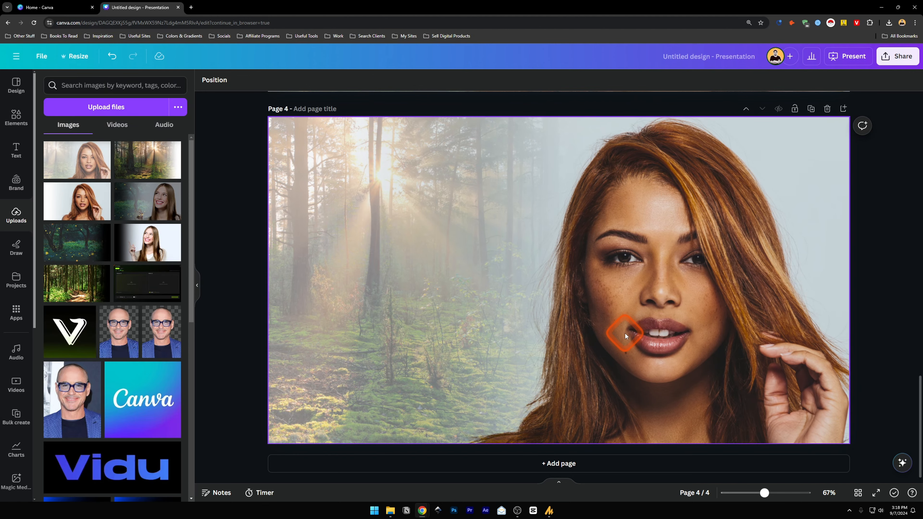
- Open the design's download settings and limit the page selection to page 4 only
left_click(626, 262)
left_click(900, 56)
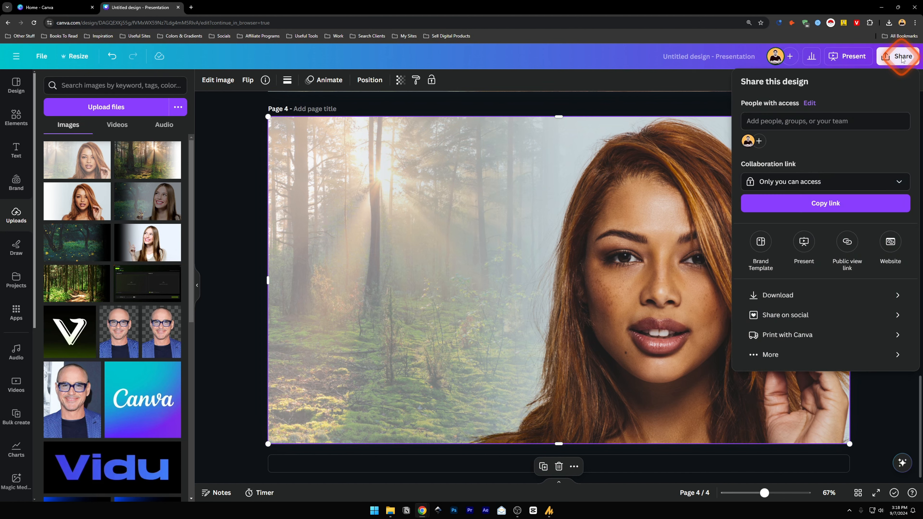
left_click(787, 295)
left_click(799, 181)
left_click(897, 209)
scroll(896, 211, "down", 1)
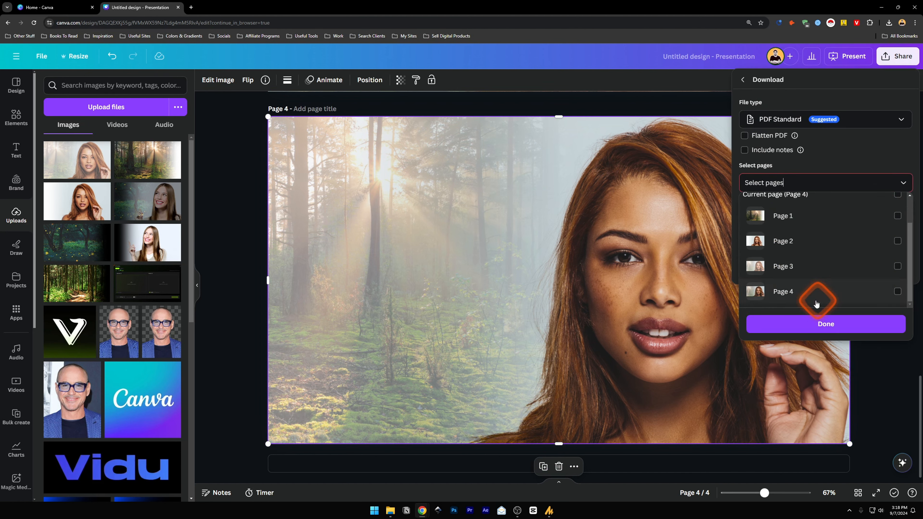
left_click(896, 293)
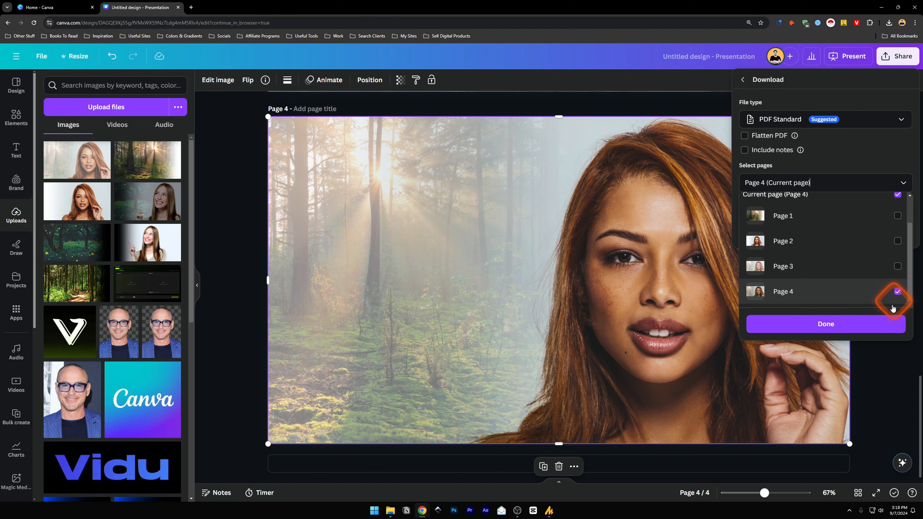
left_click(824, 323)
- Set the download file type to JPG and reopen the file type choices
left_click(785, 116)
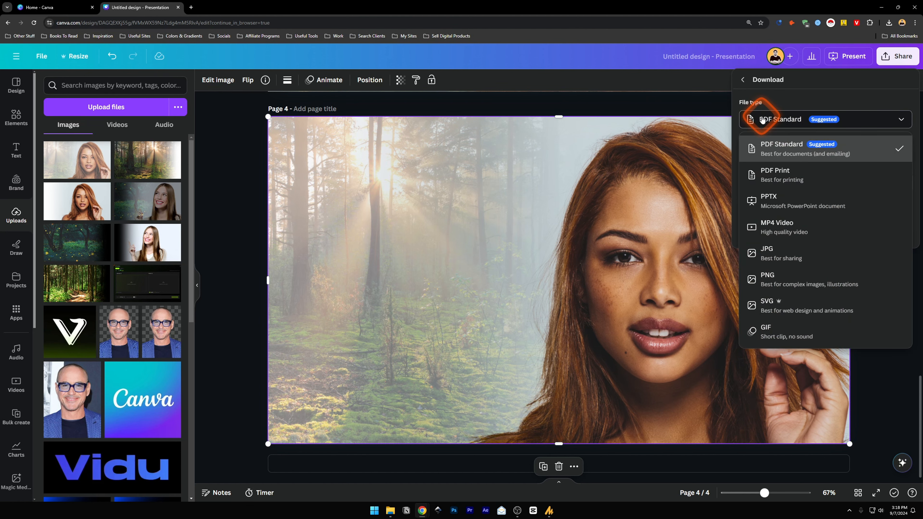
left_click(766, 253)
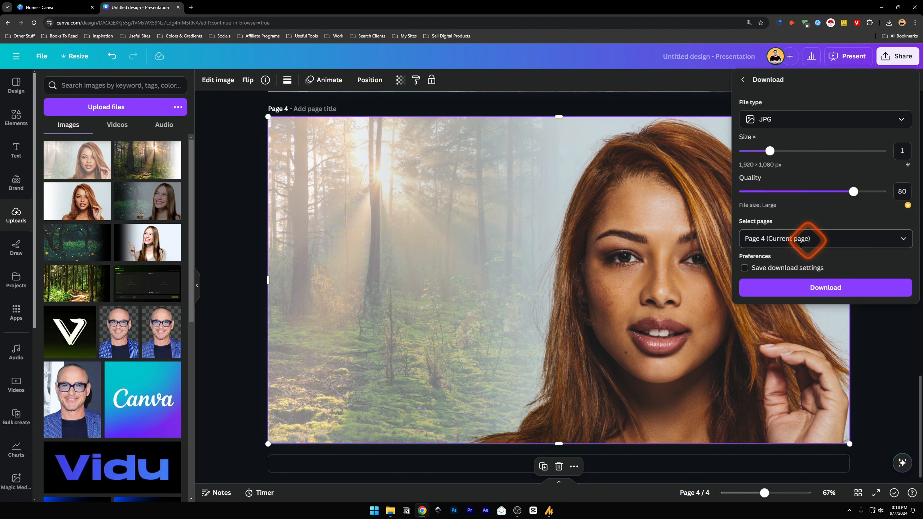
left_click(798, 120)
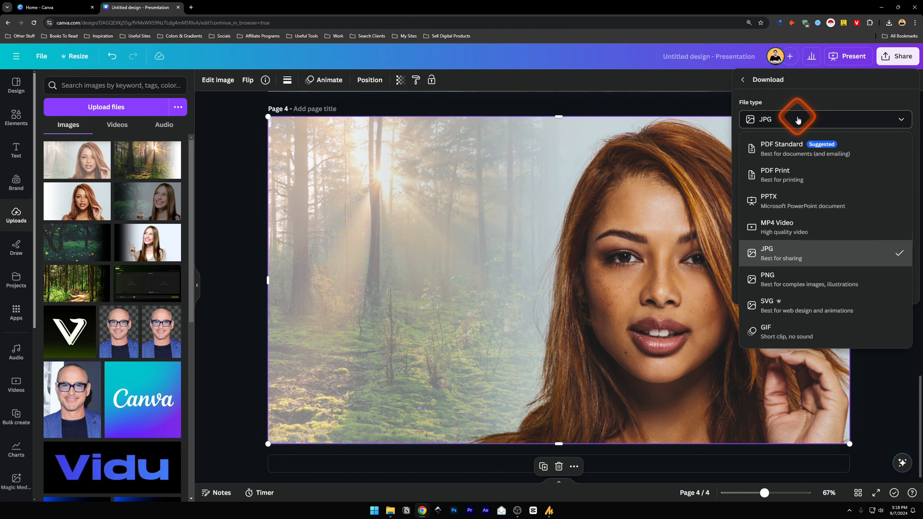